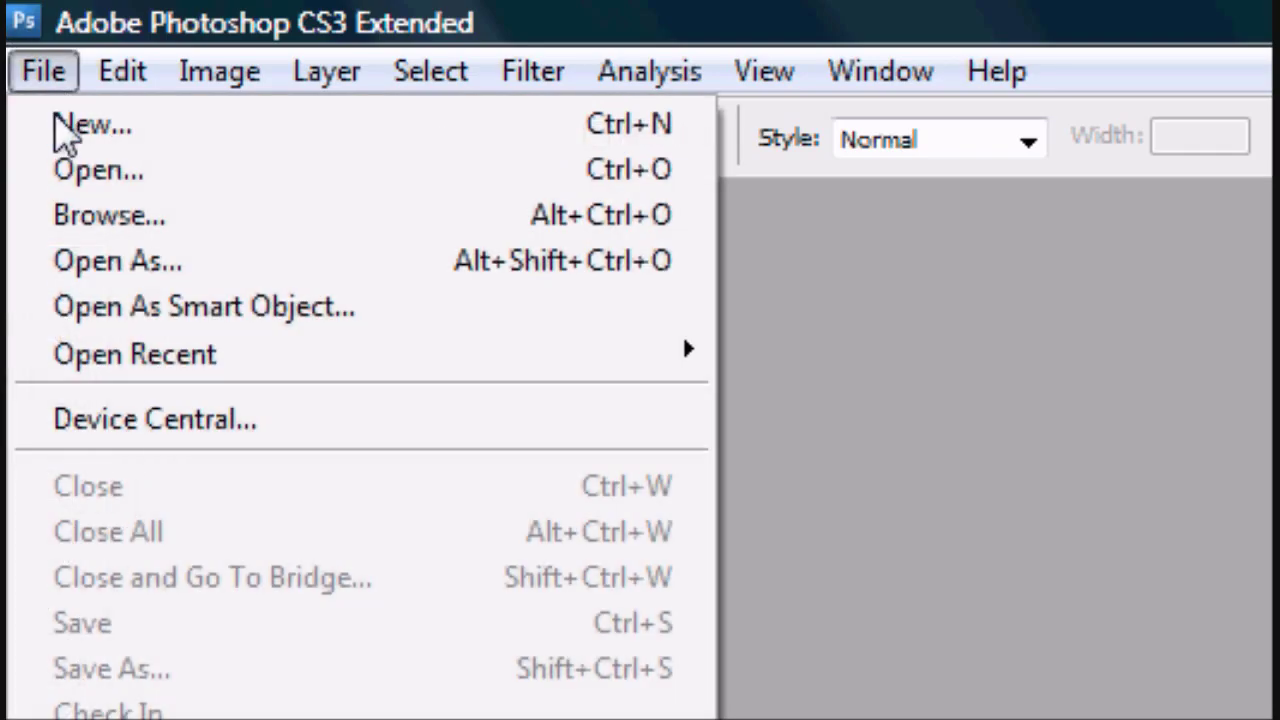
Step: Create a new transparent Untitled-1 document, entering its width and height
click(150, 128)
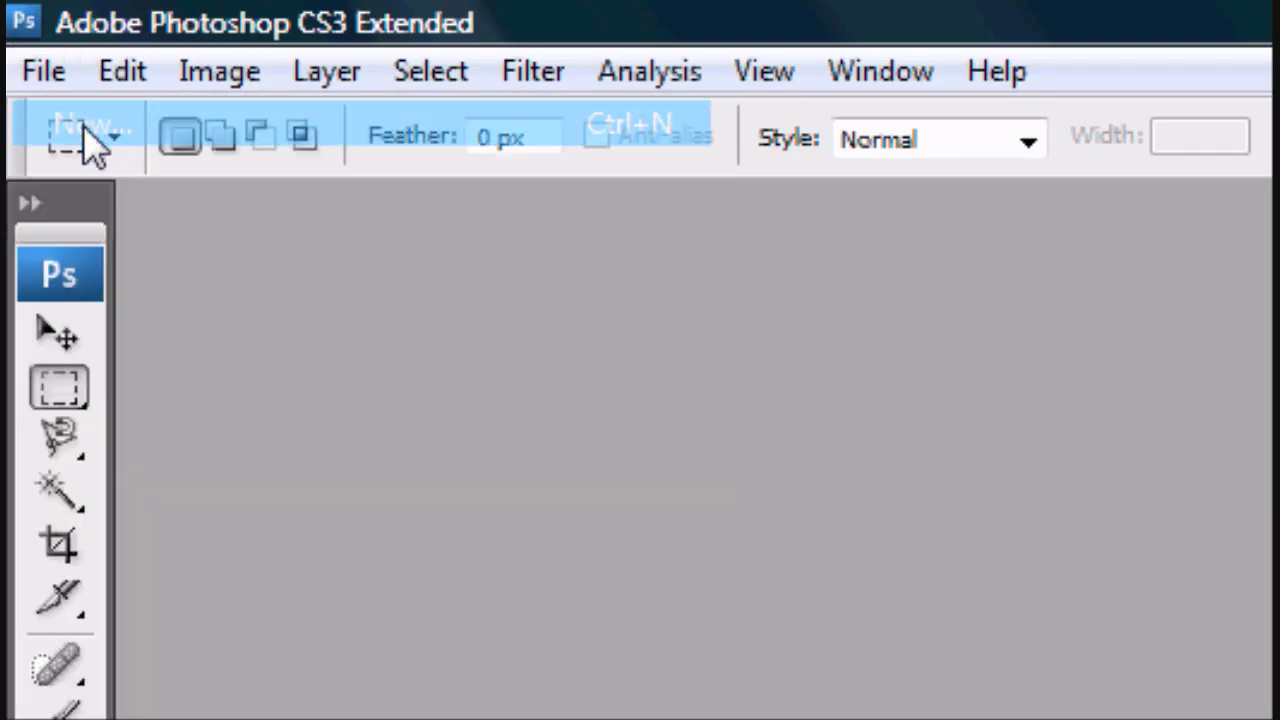
click(757, 237)
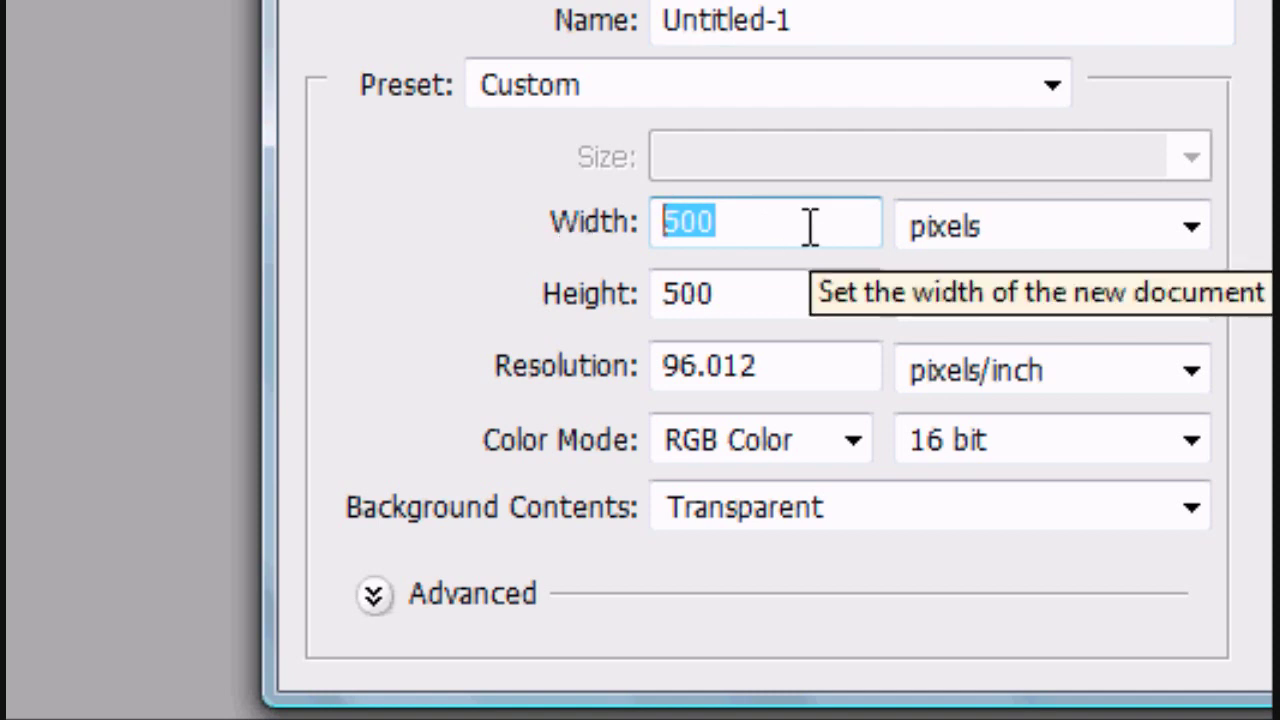
key(Tab)
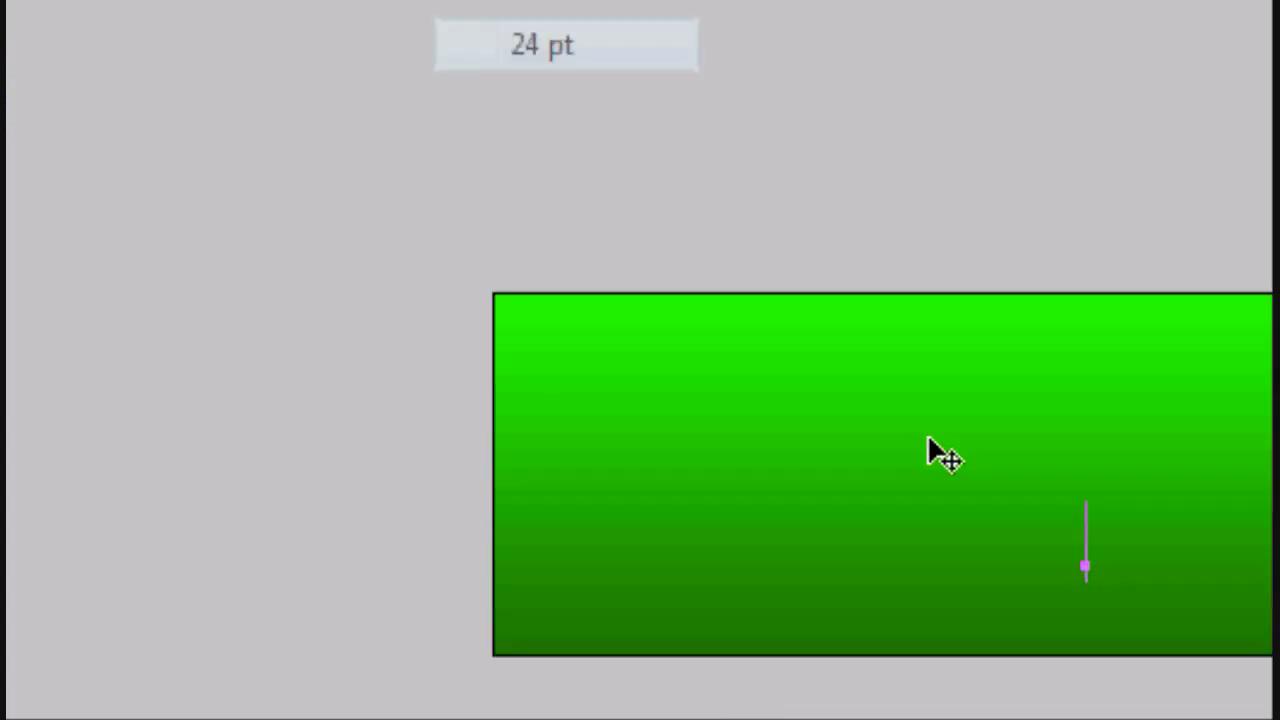
Step: Set 48 pt type, commit the 'glowing text' and centre it on the green banner
click(554, 162)
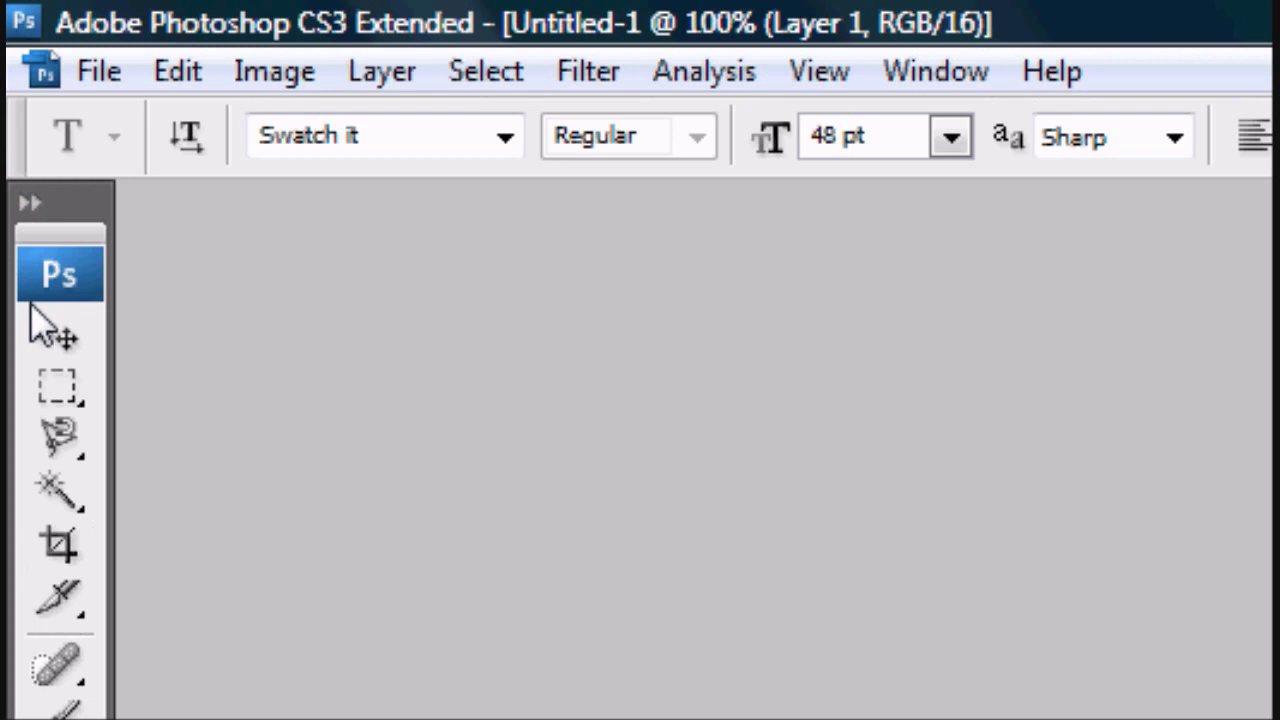
click(51, 329)
drag(950, 240, 852, 206)
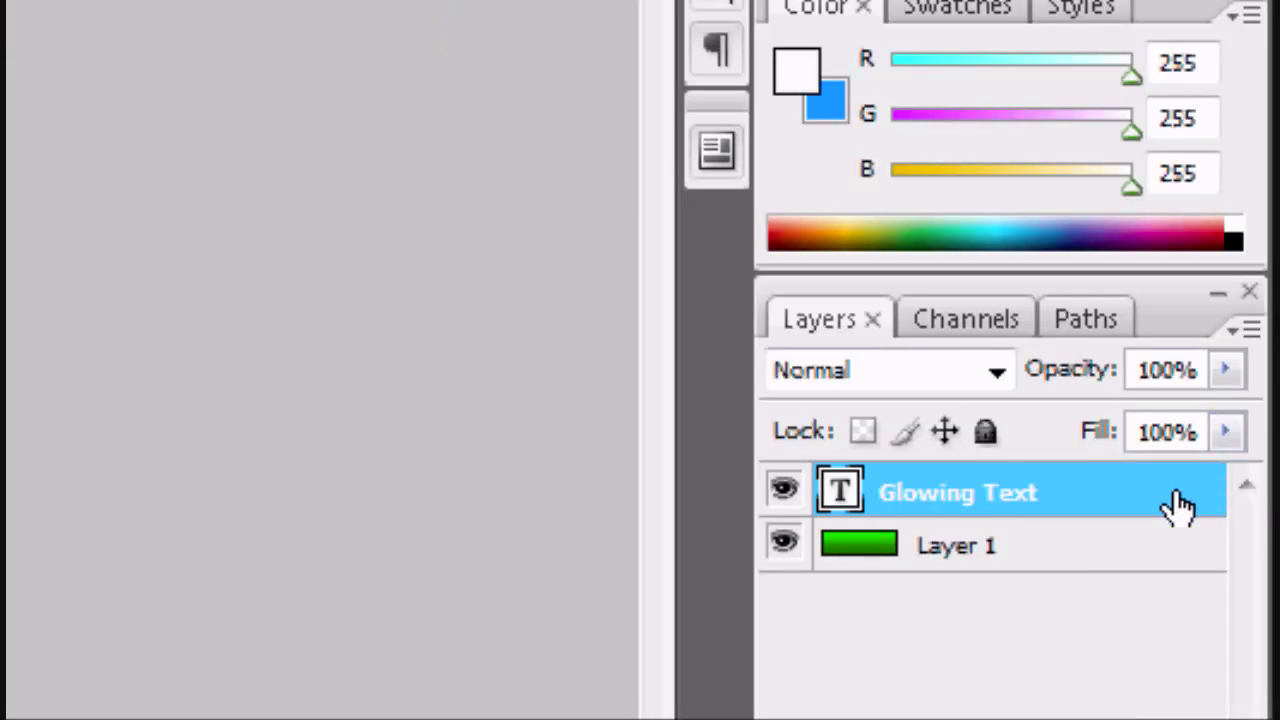
Step: Turn on Outer Glow for the text layer with 100% opacity and pure white colour
double_click(1178, 507)
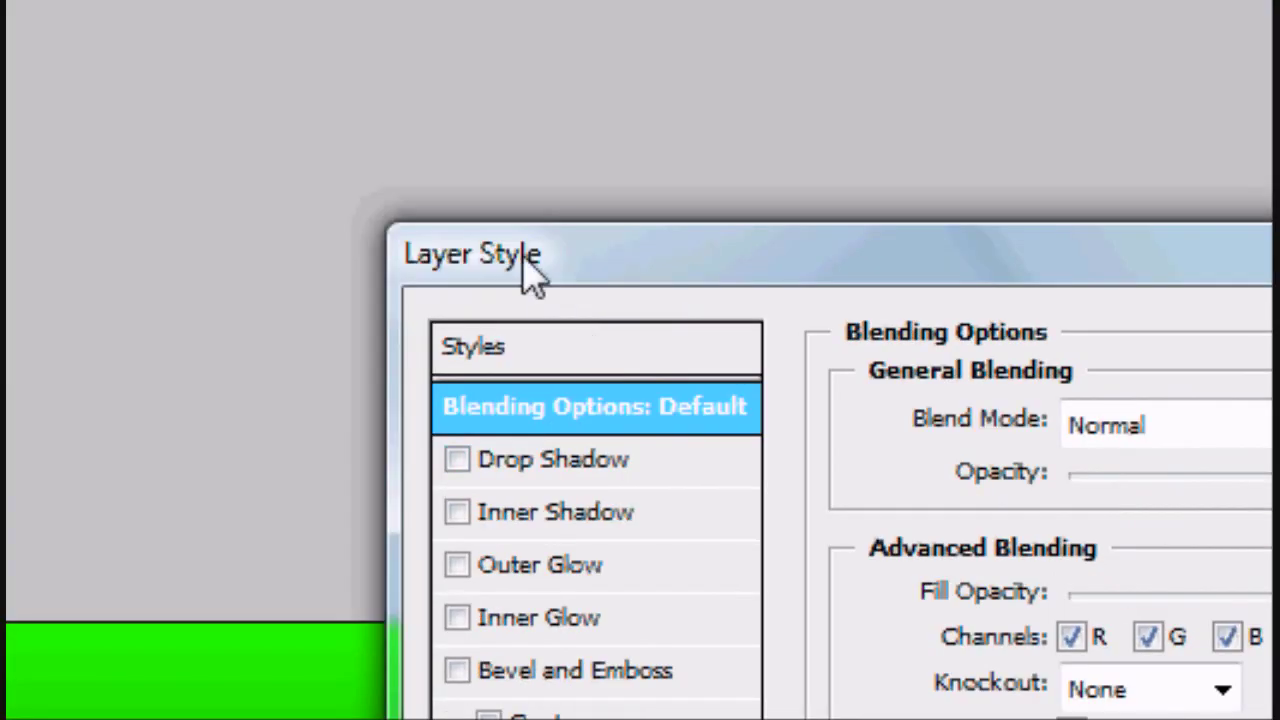
drag(523, 57, 680, 57)
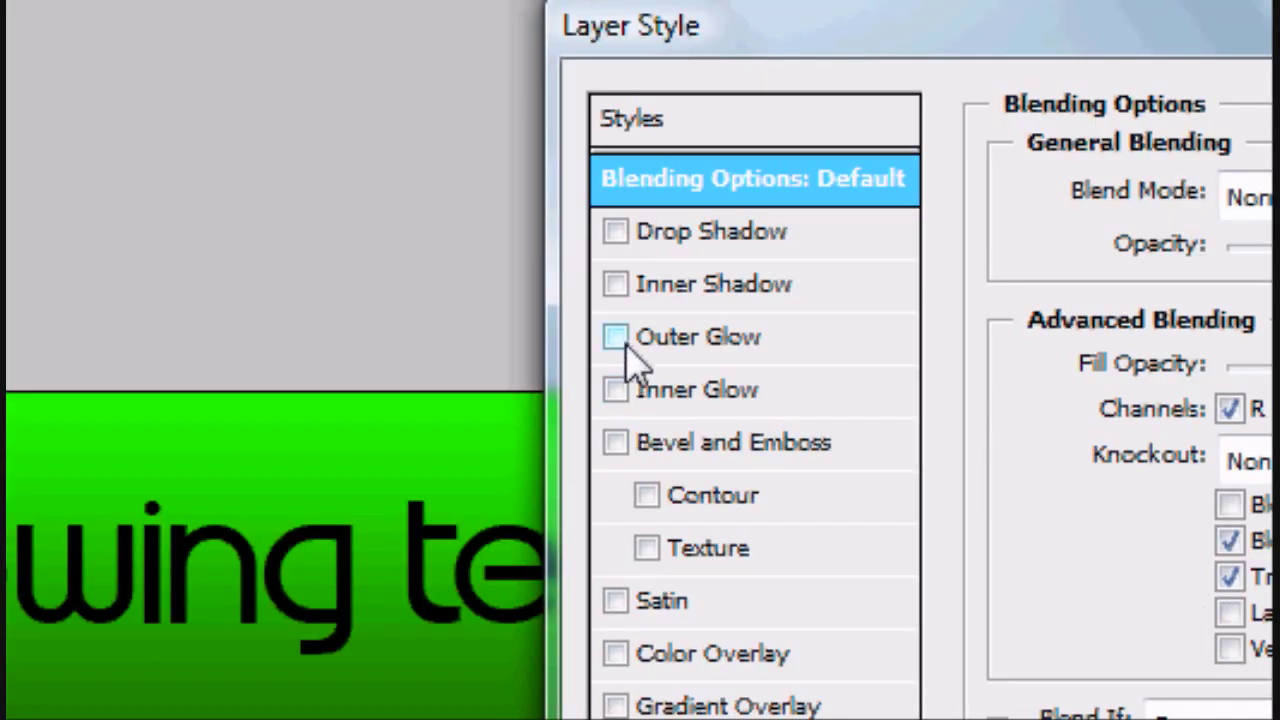
click(618, 340)
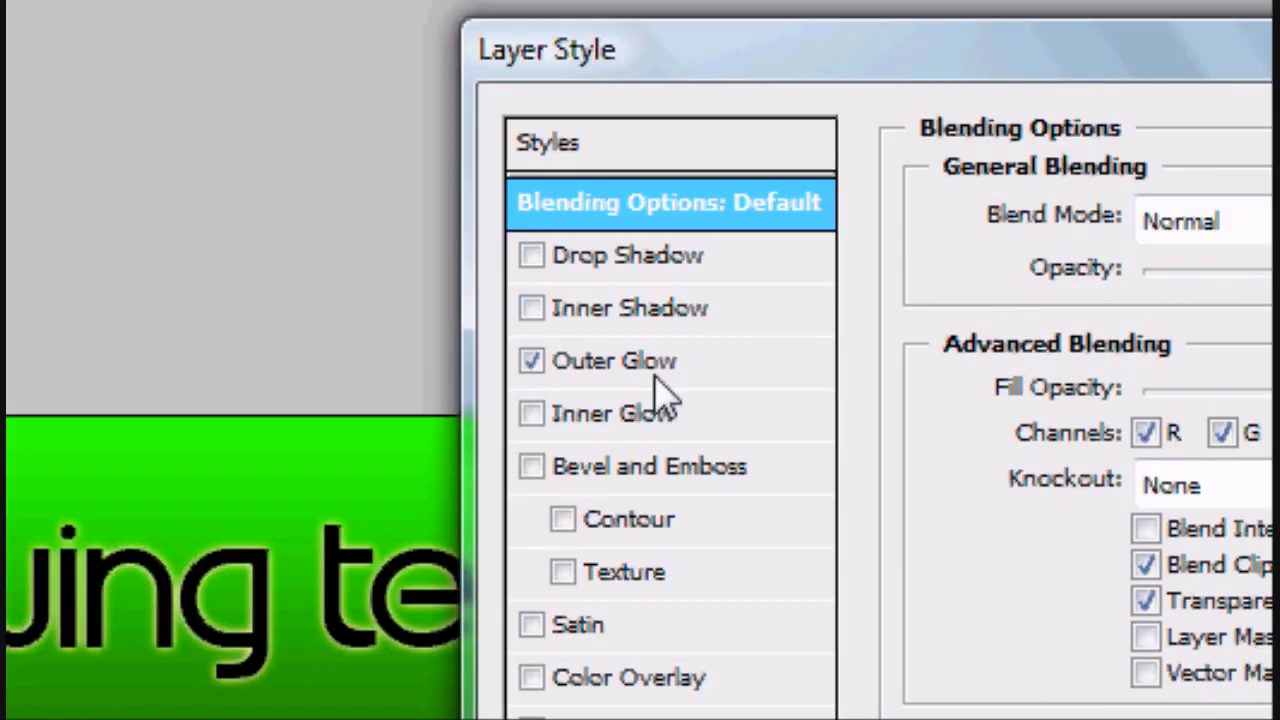
click(740, 360)
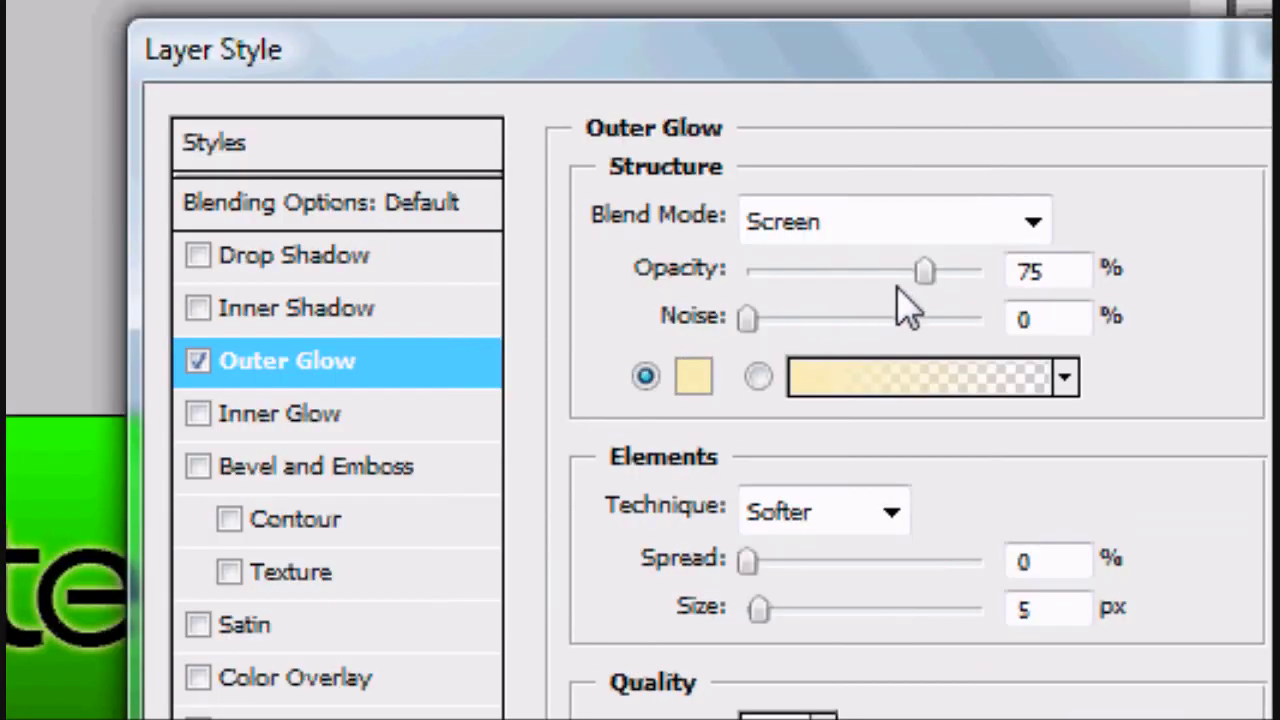
drag(928, 277, 1005, 286)
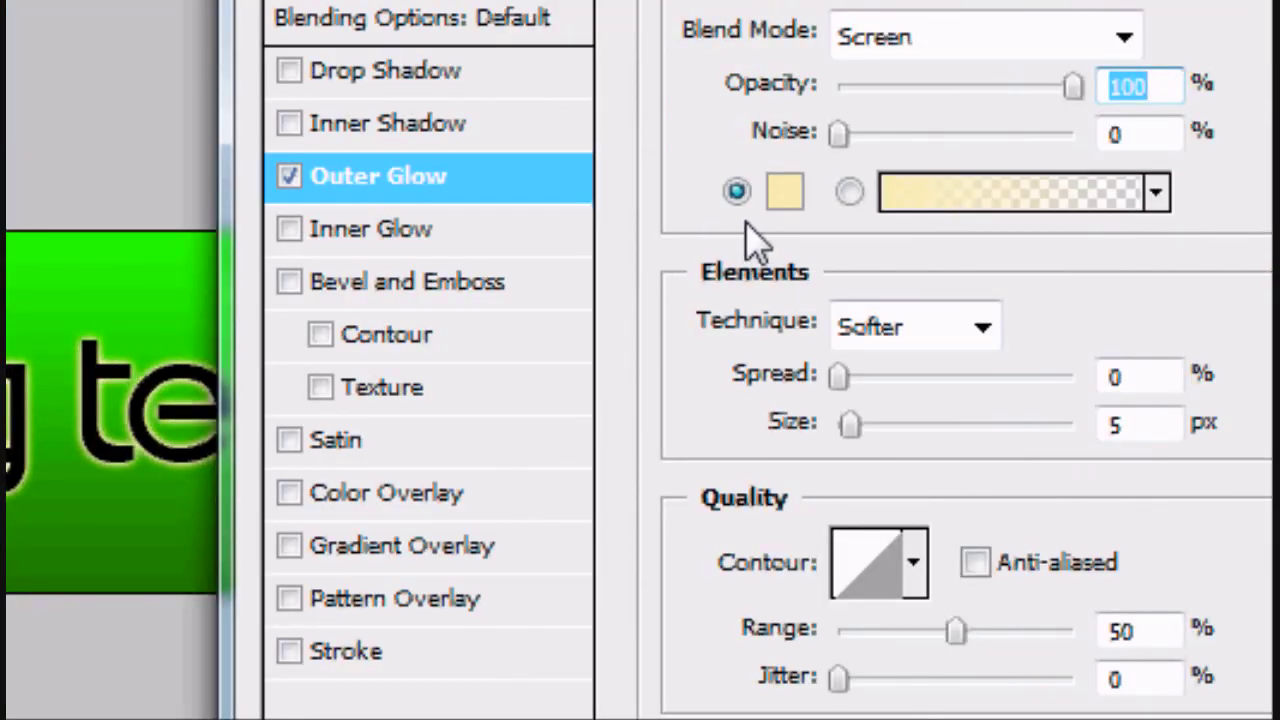
click(374, 376)
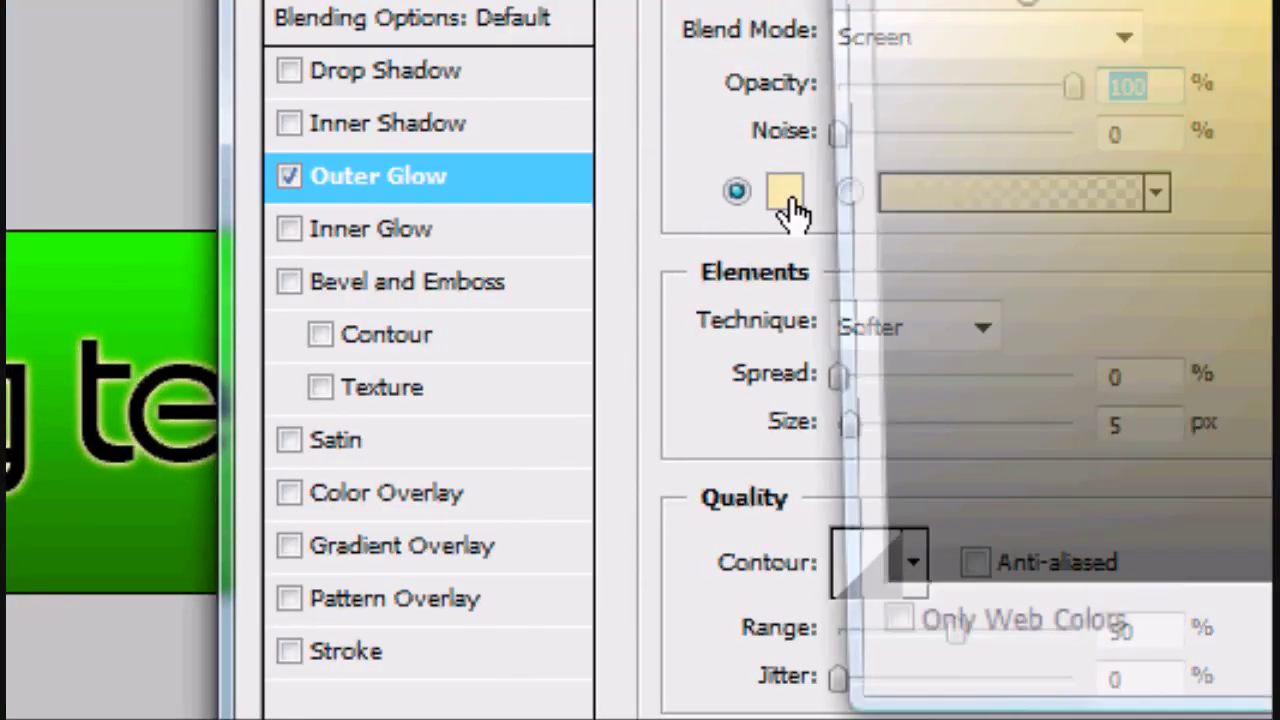
mouse_move(671, 190)
mouse_down()
mouse_move(571, 197)
mouse_move(540, 374)
mouse_up()
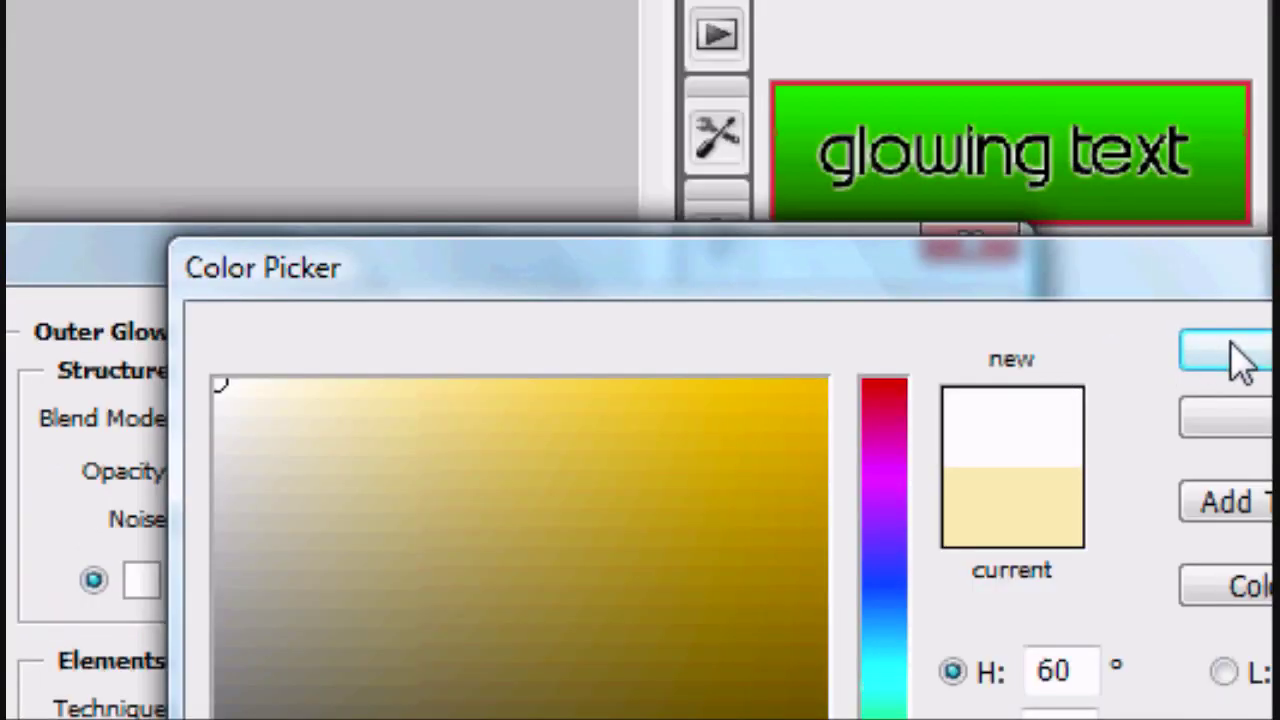
click(1234, 357)
Step: Set the glow to Softer technique with spread 0 and 8 px size, then apply it
click(450, 440)
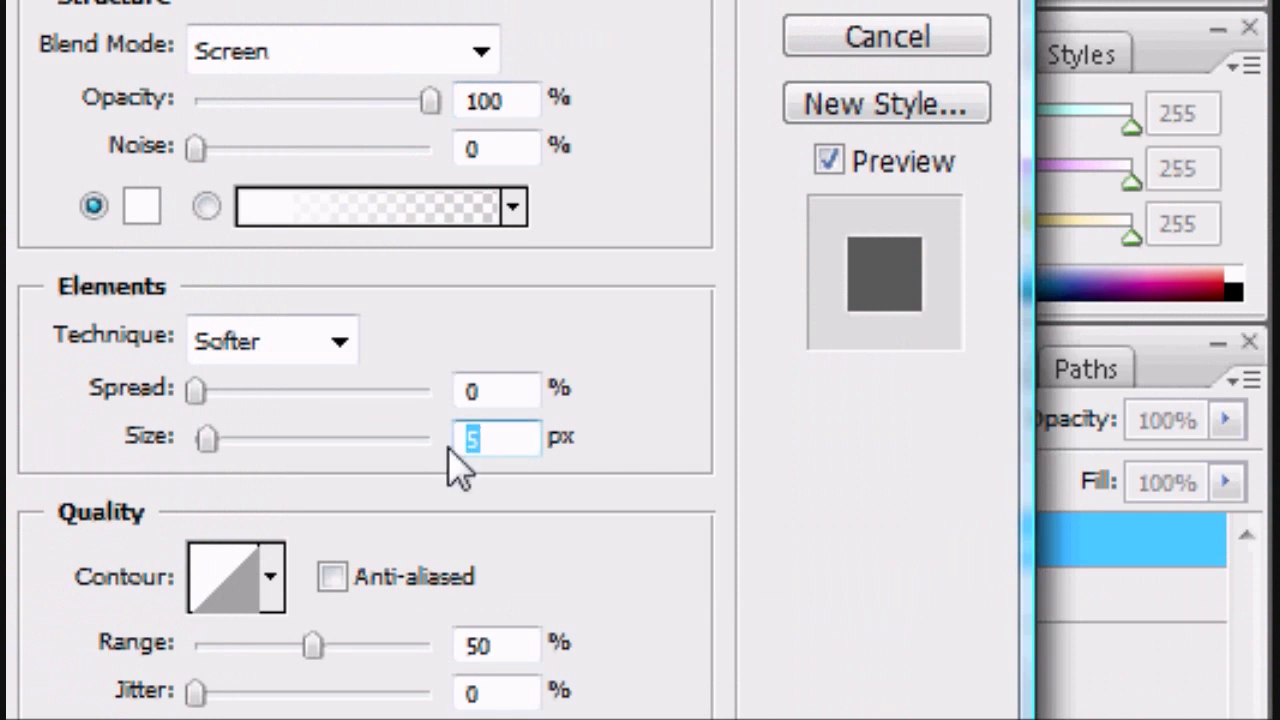
text(10)
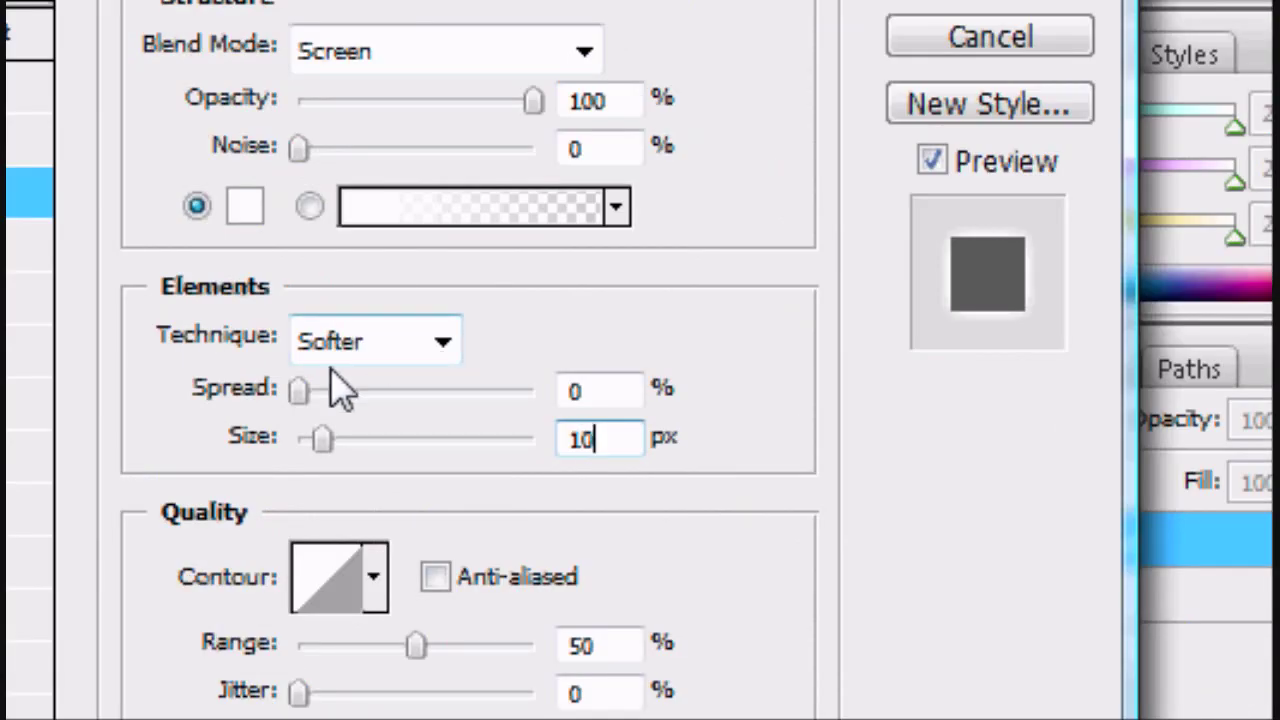
click(395, 342)
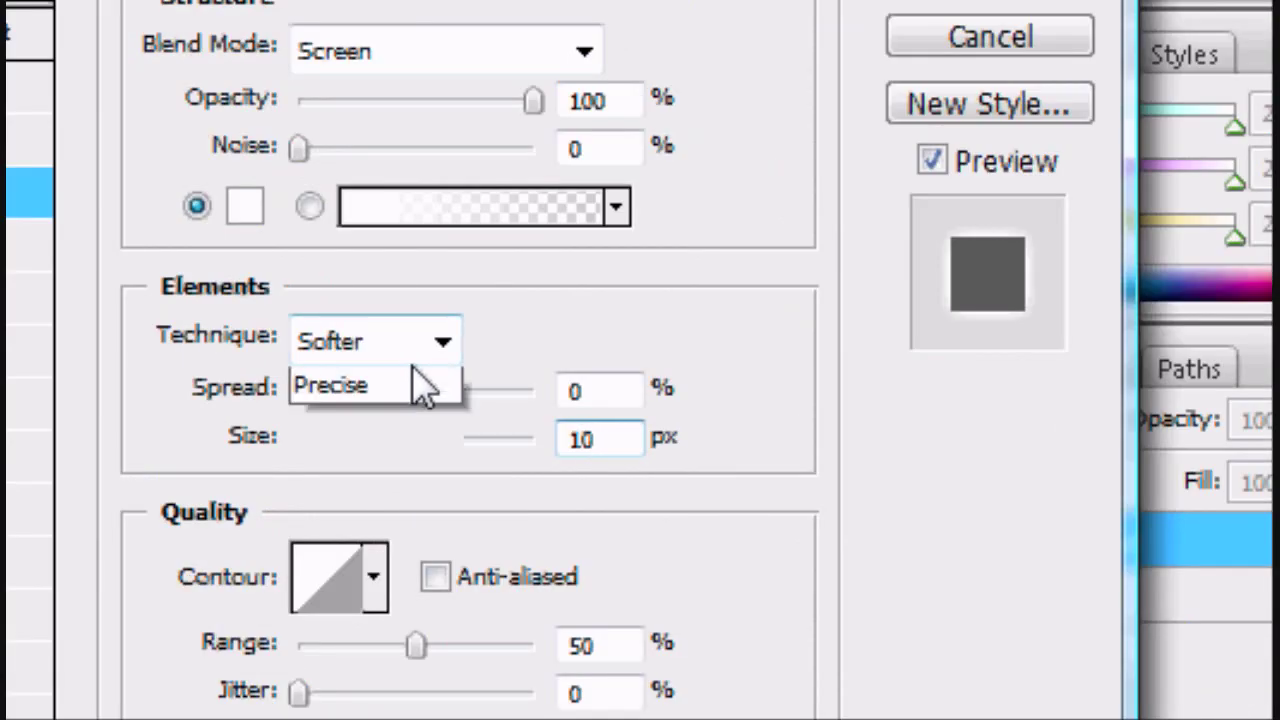
click(386, 426)
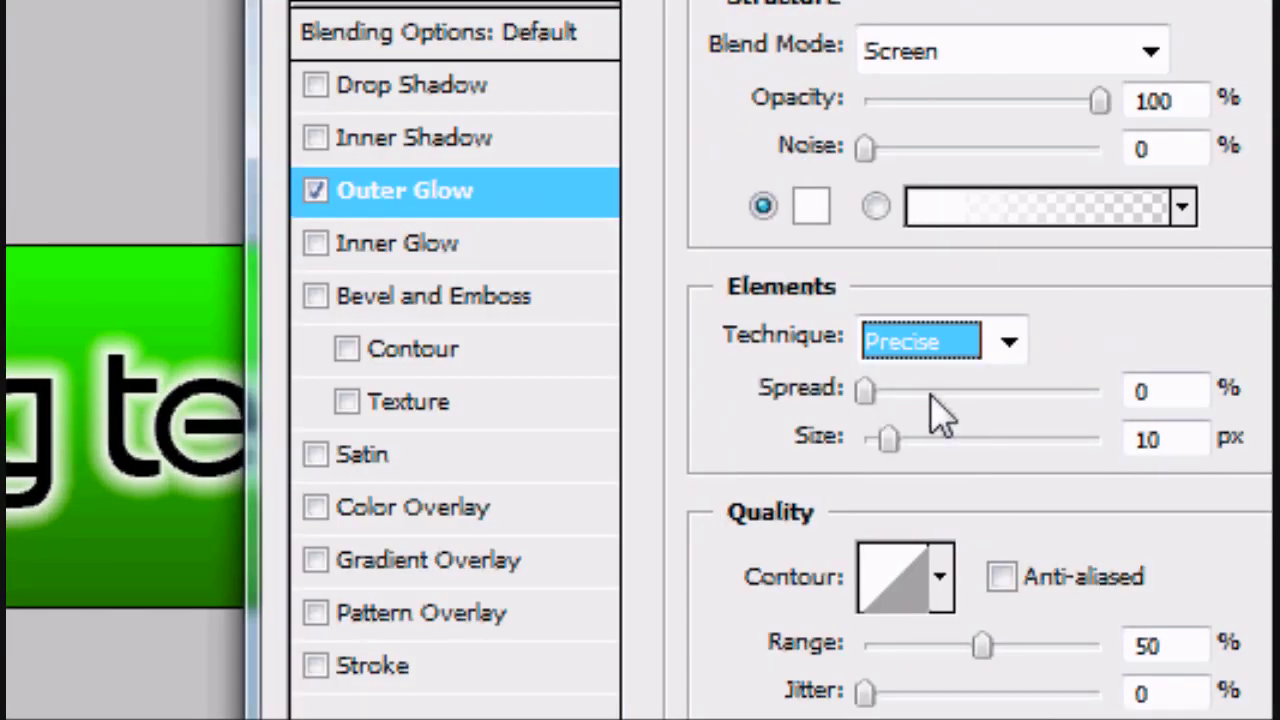
click(718, 352)
click(905, 390)
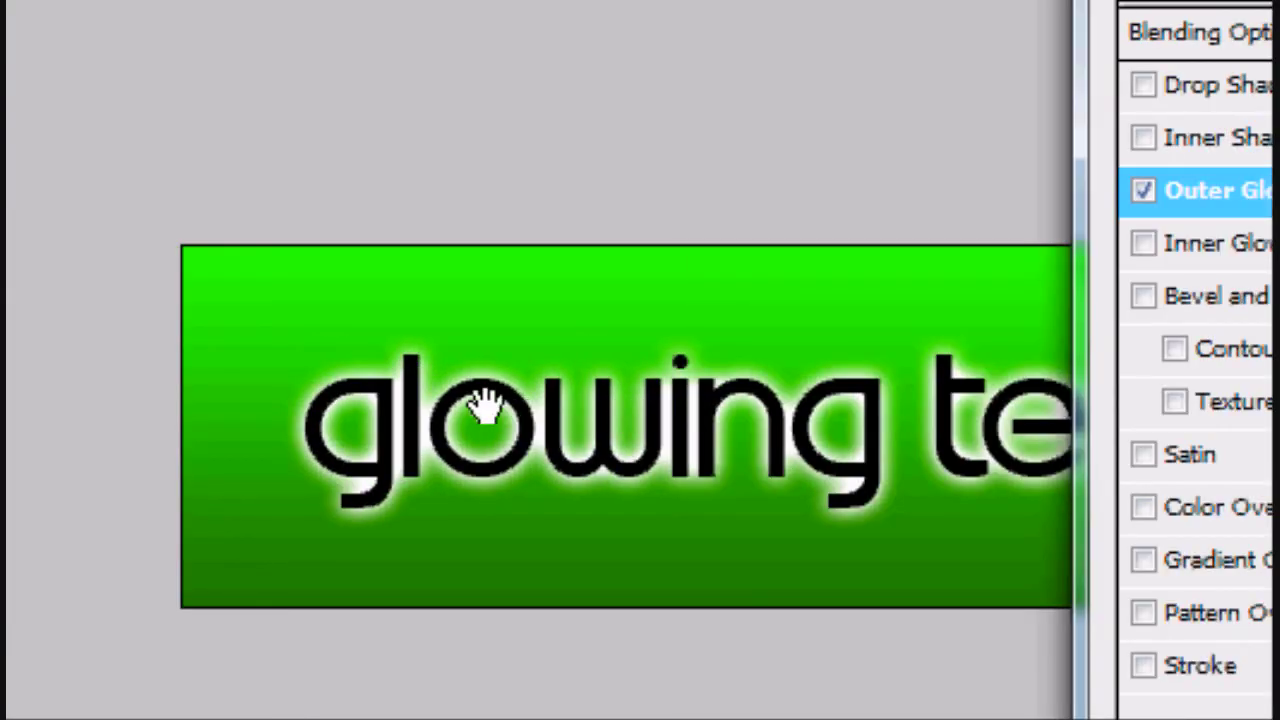
drag(745, 392, 580, 384)
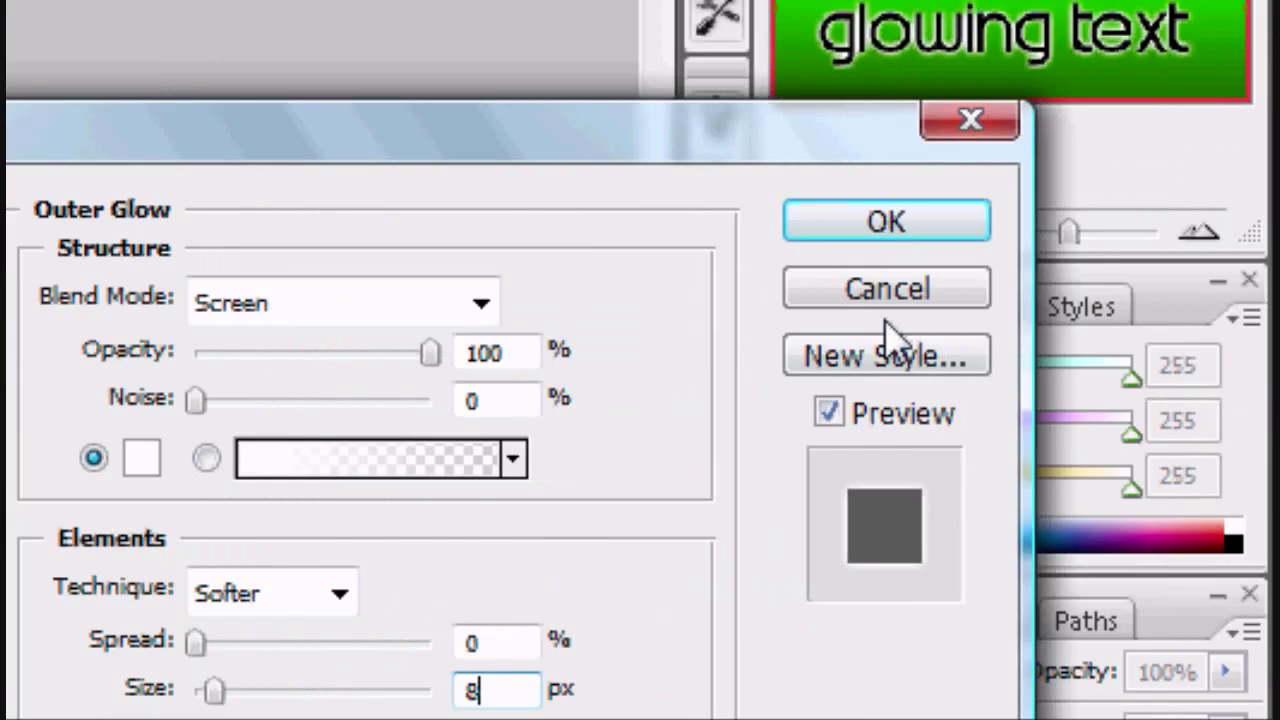
click(886, 222)
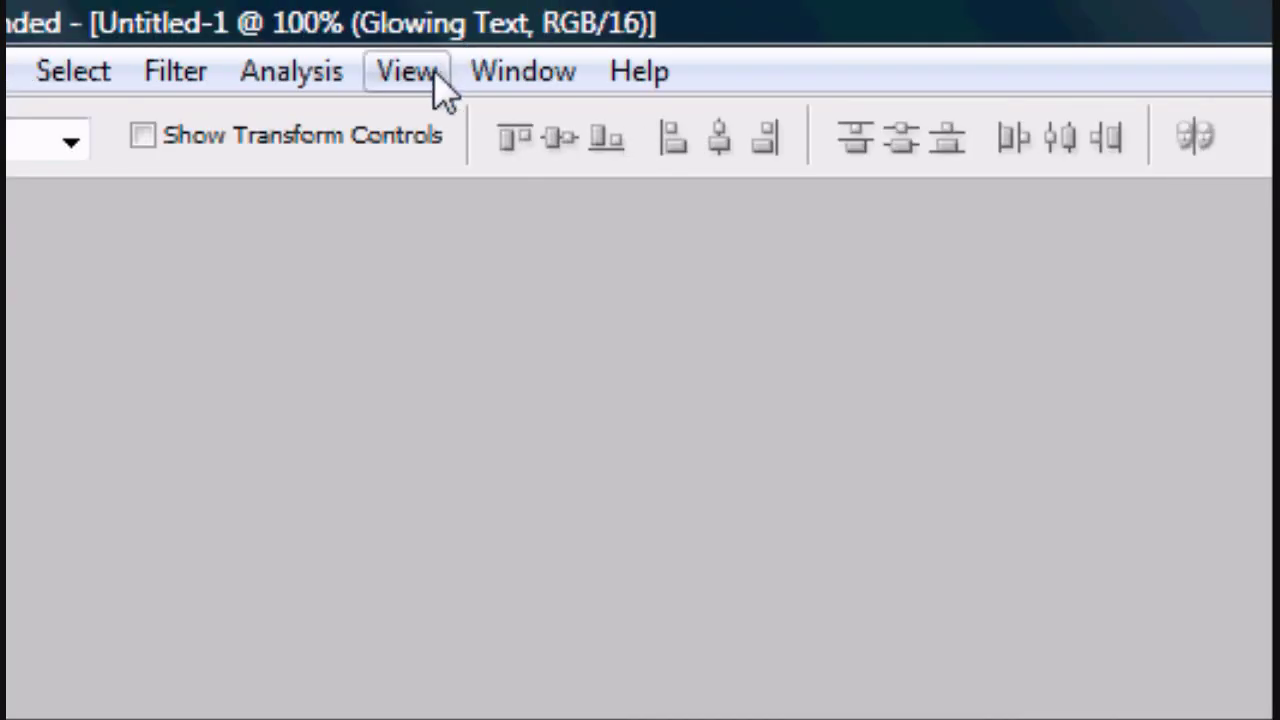
Step: Add a second animation frame with the text layer opacity lowered to 10%, then select frame 1
click(436, 78)
mouse_move(491, 80)
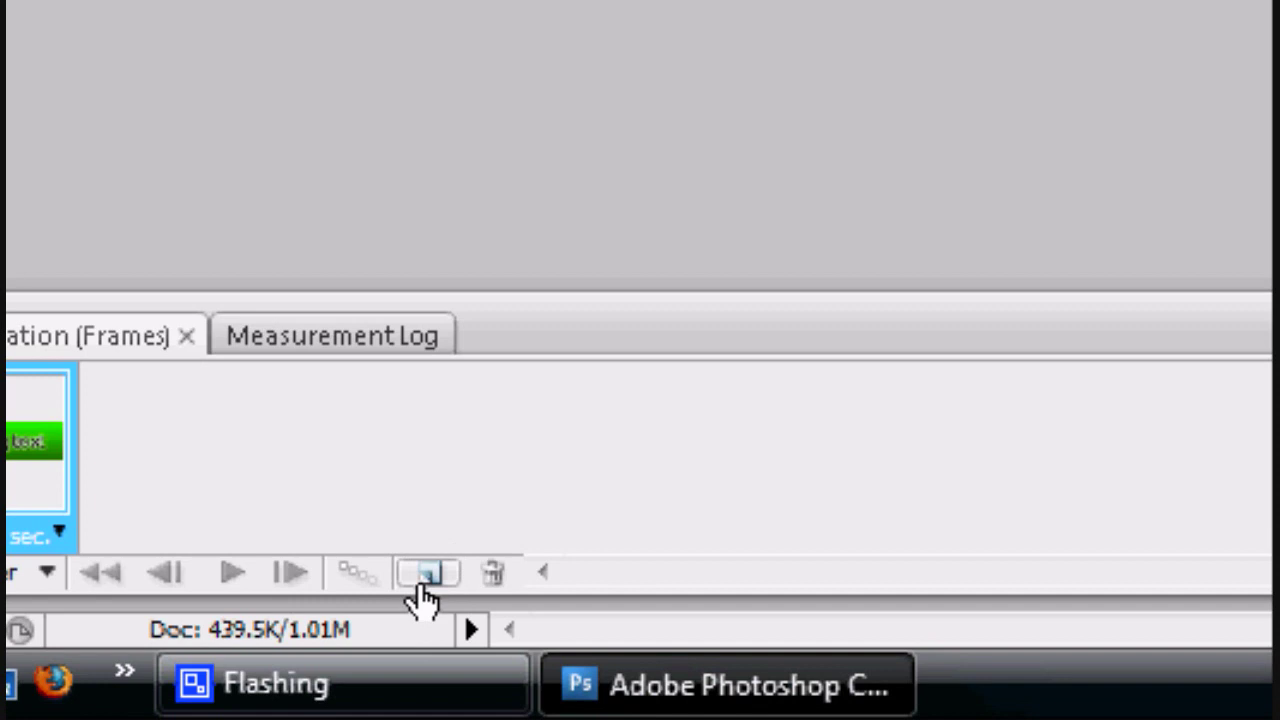
click(428, 572)
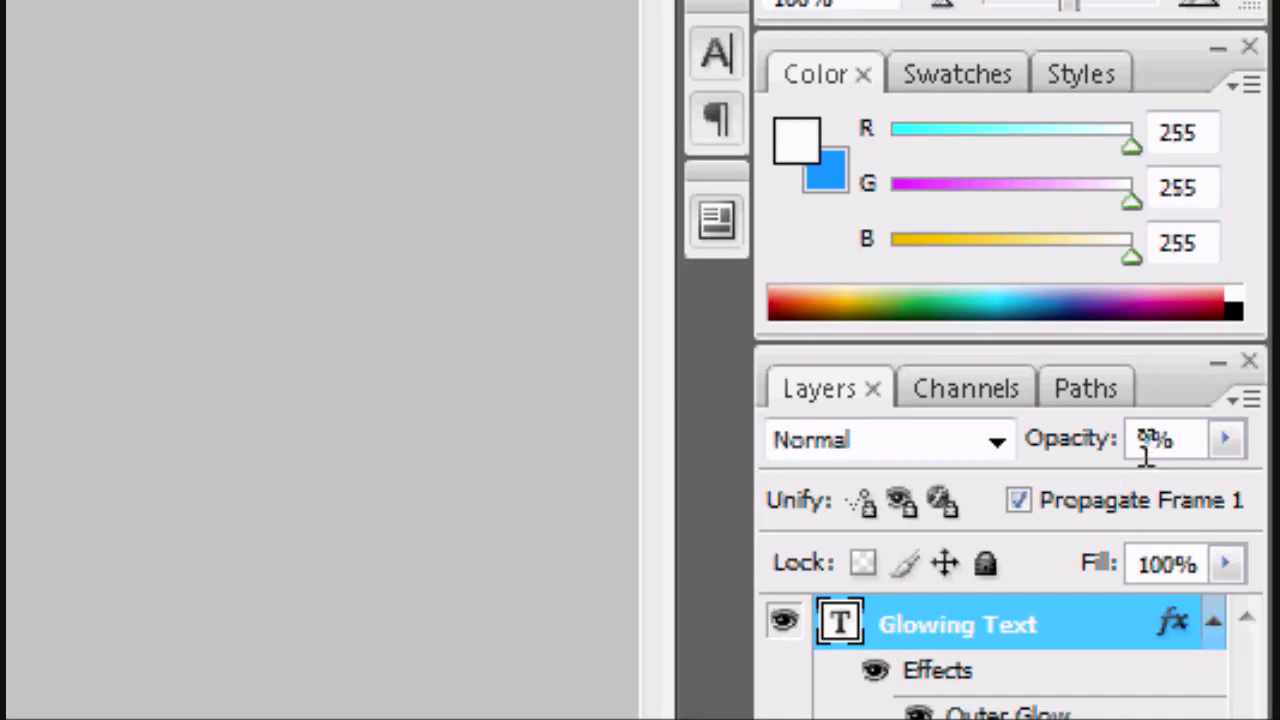
text(10)
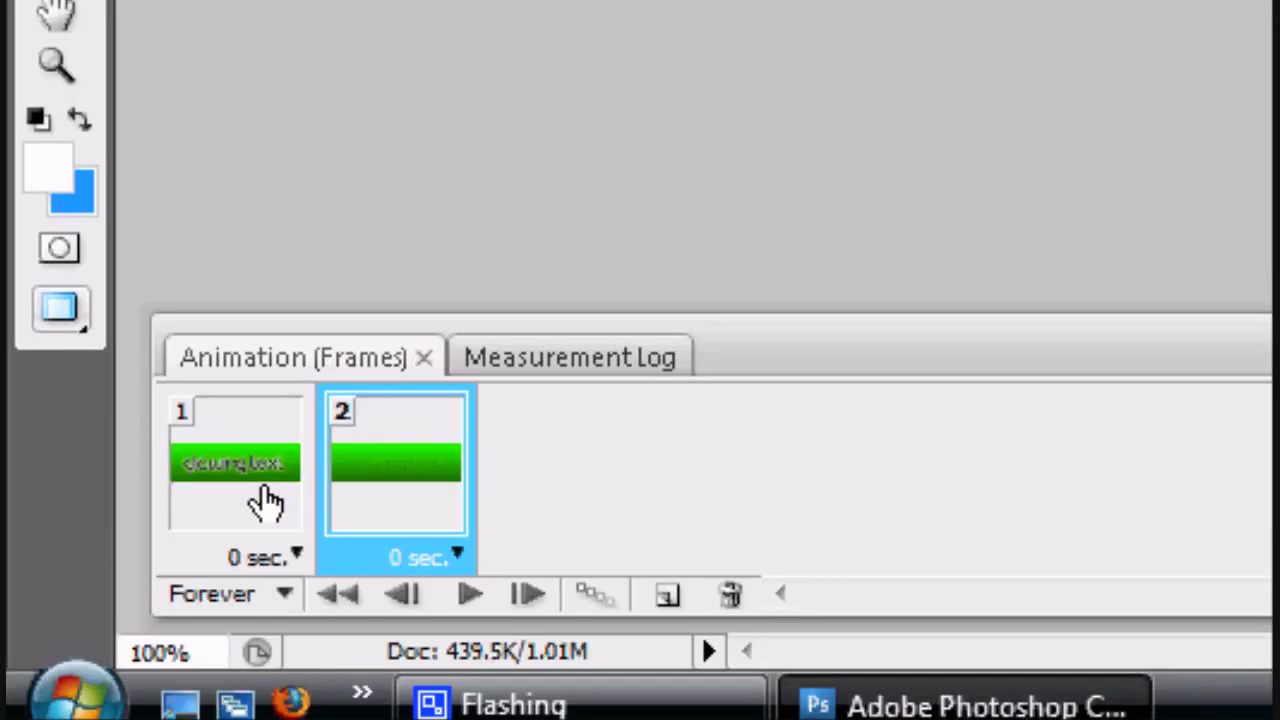
click(266, 500)
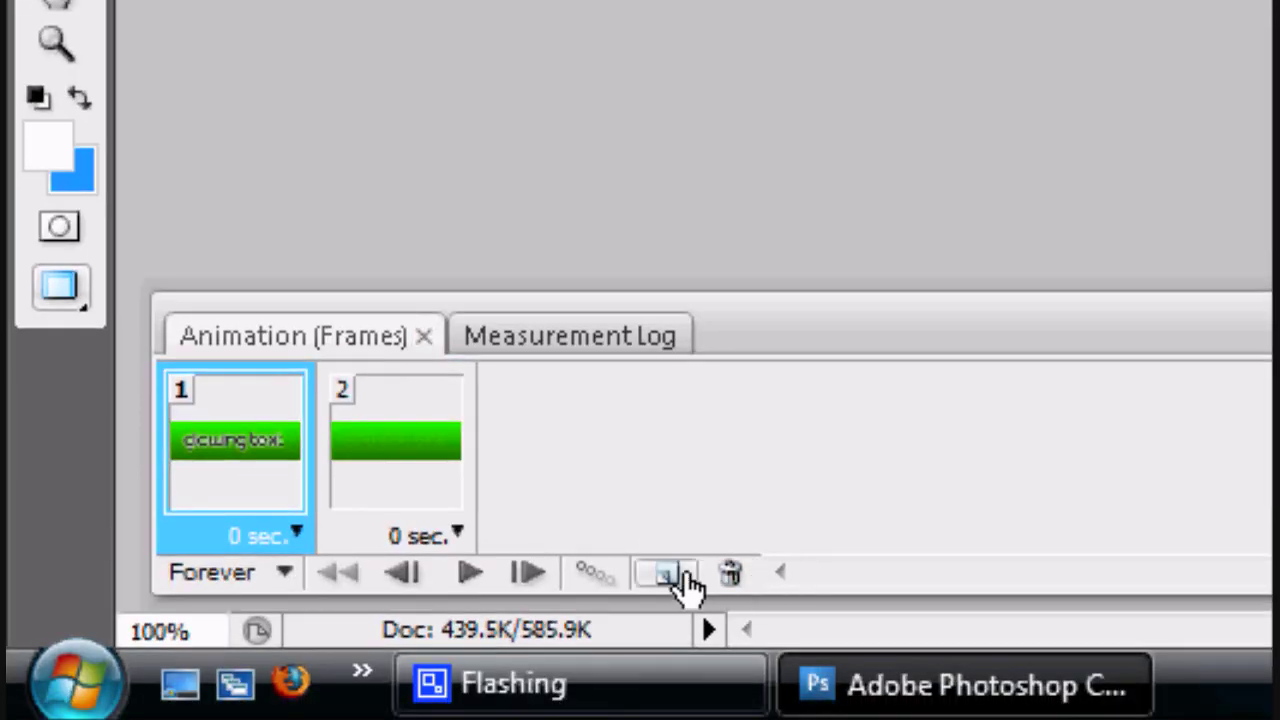
Step: Tween 10 frames toward the Next Frame across all layers and parameters
click(597, 575)
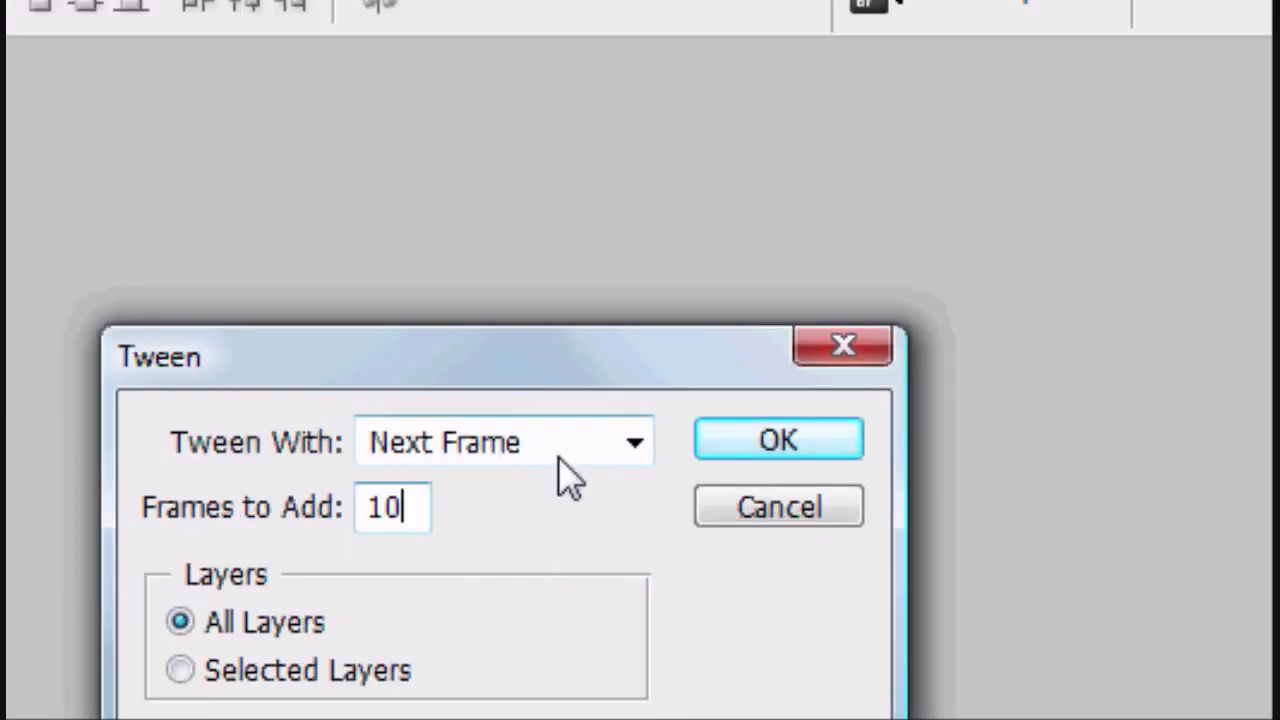
click(558, 456)
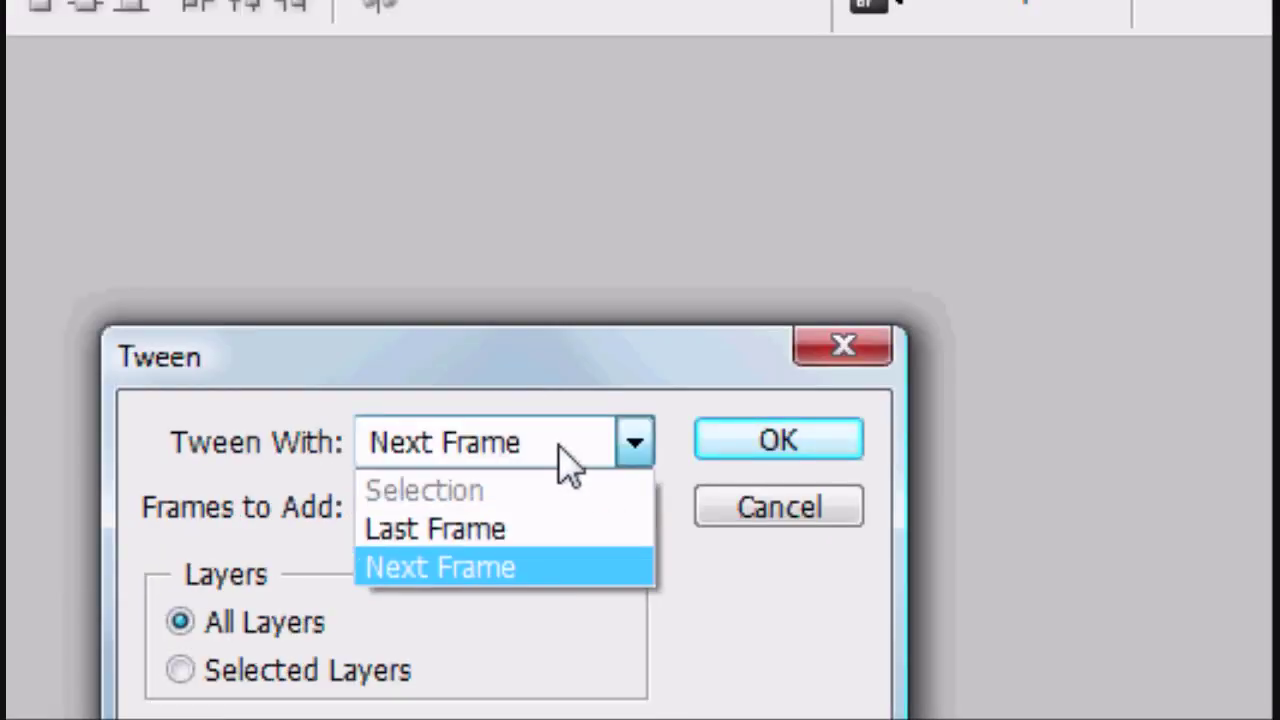
click(564, 457)
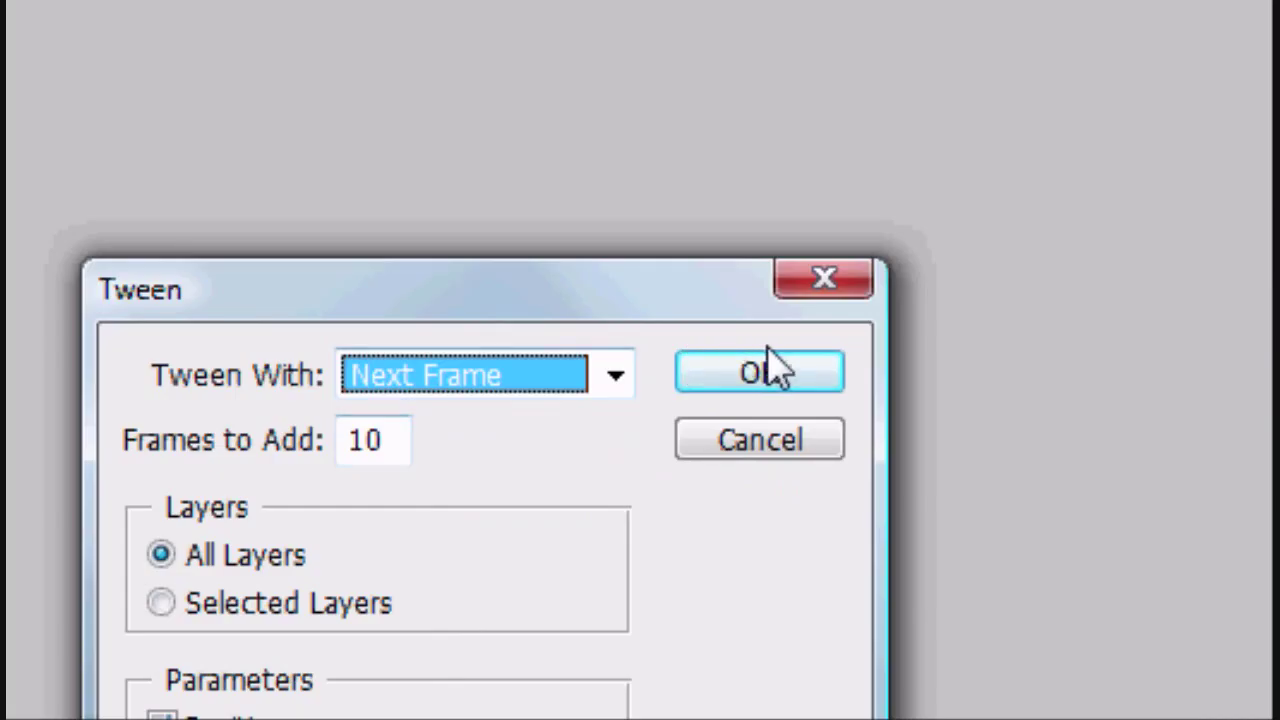
click(1150, 171)
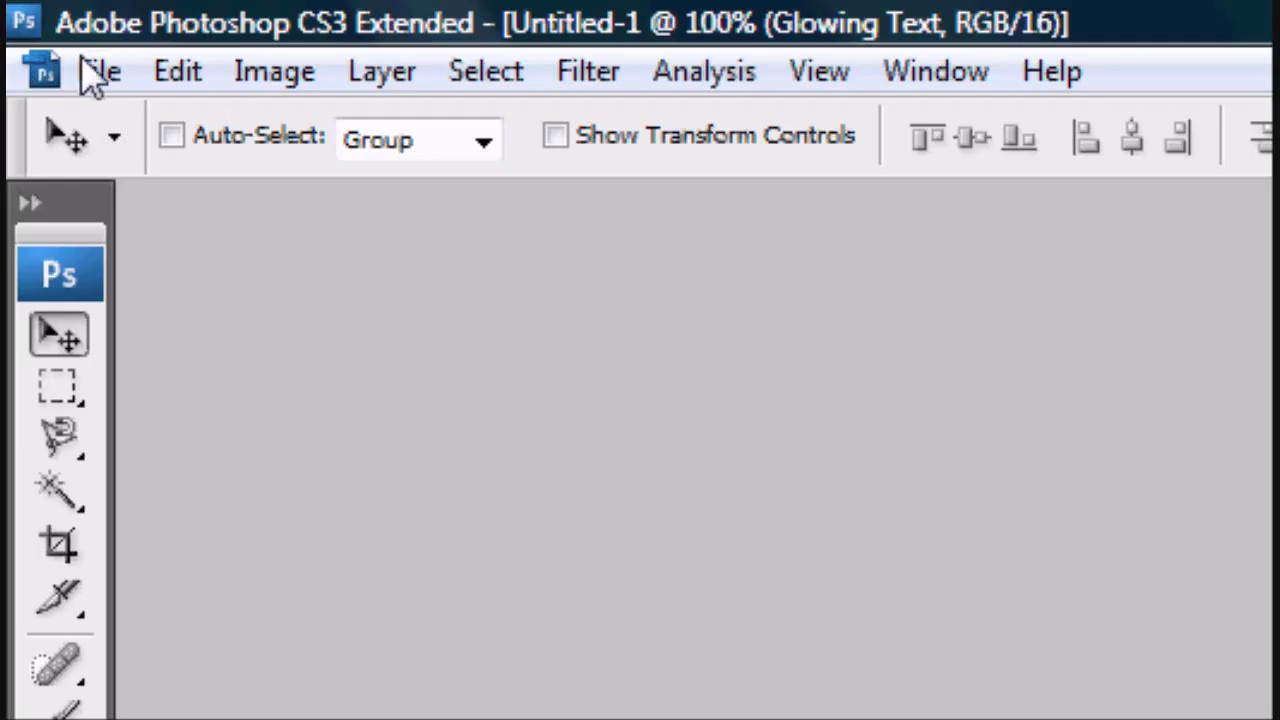
click(97, 69)
click(163, 480)
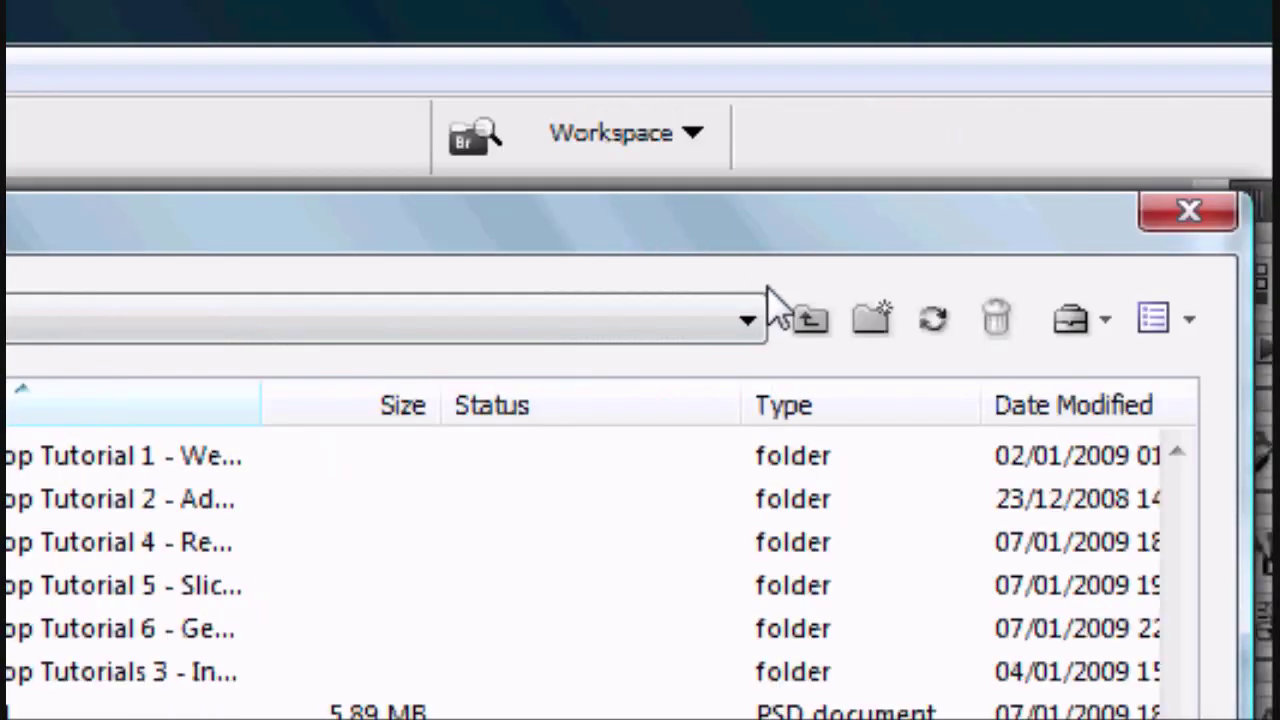
click(821, 341)
click(821, 341)
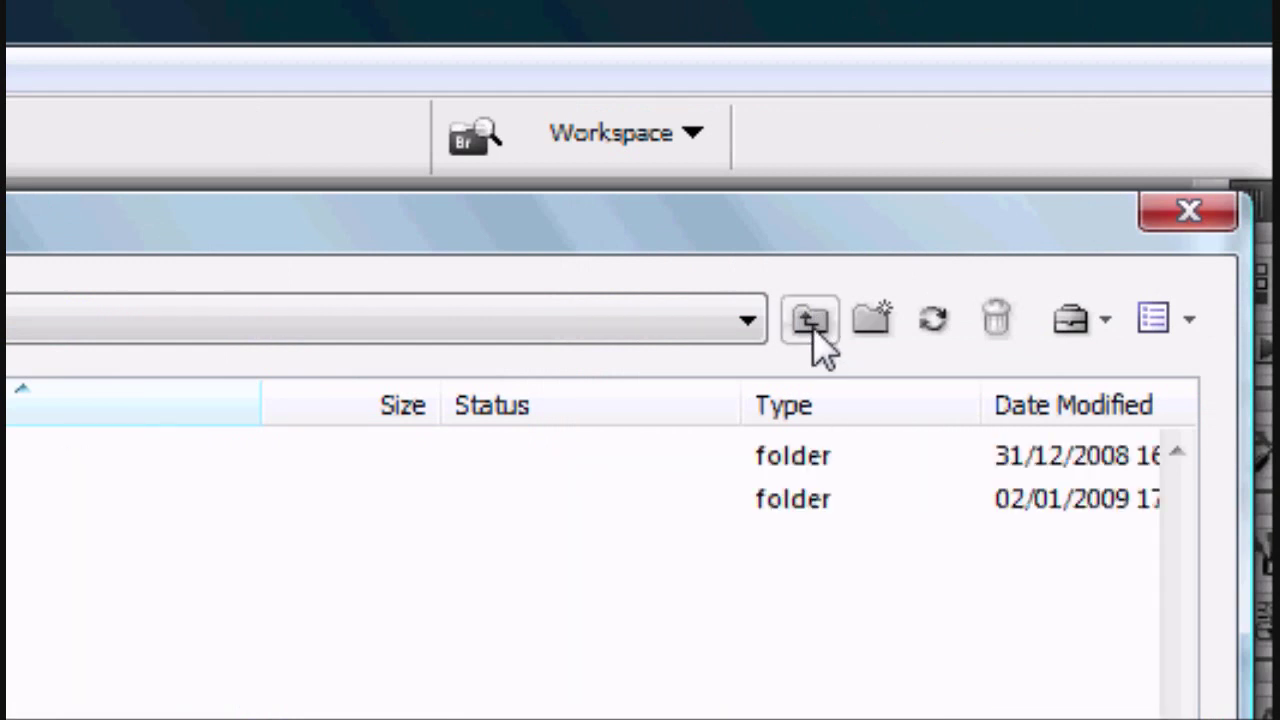
click(821, 341)
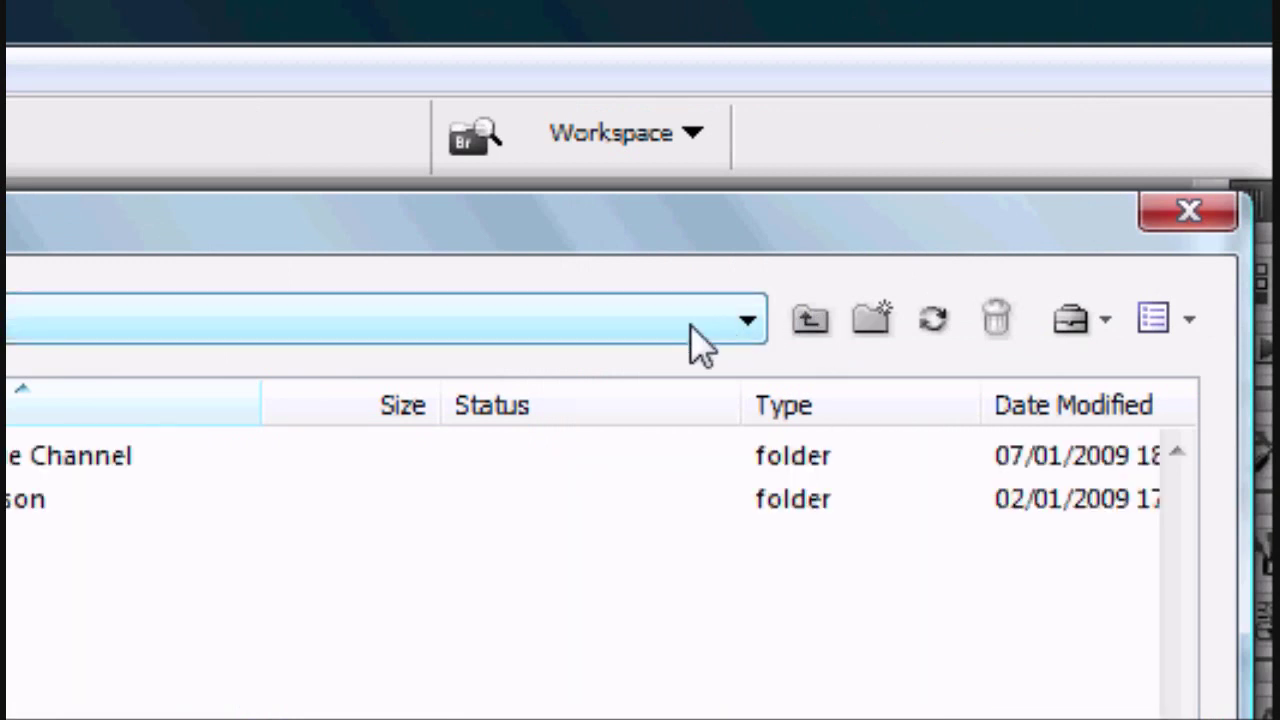
click(746, 321)
click(678, 372)
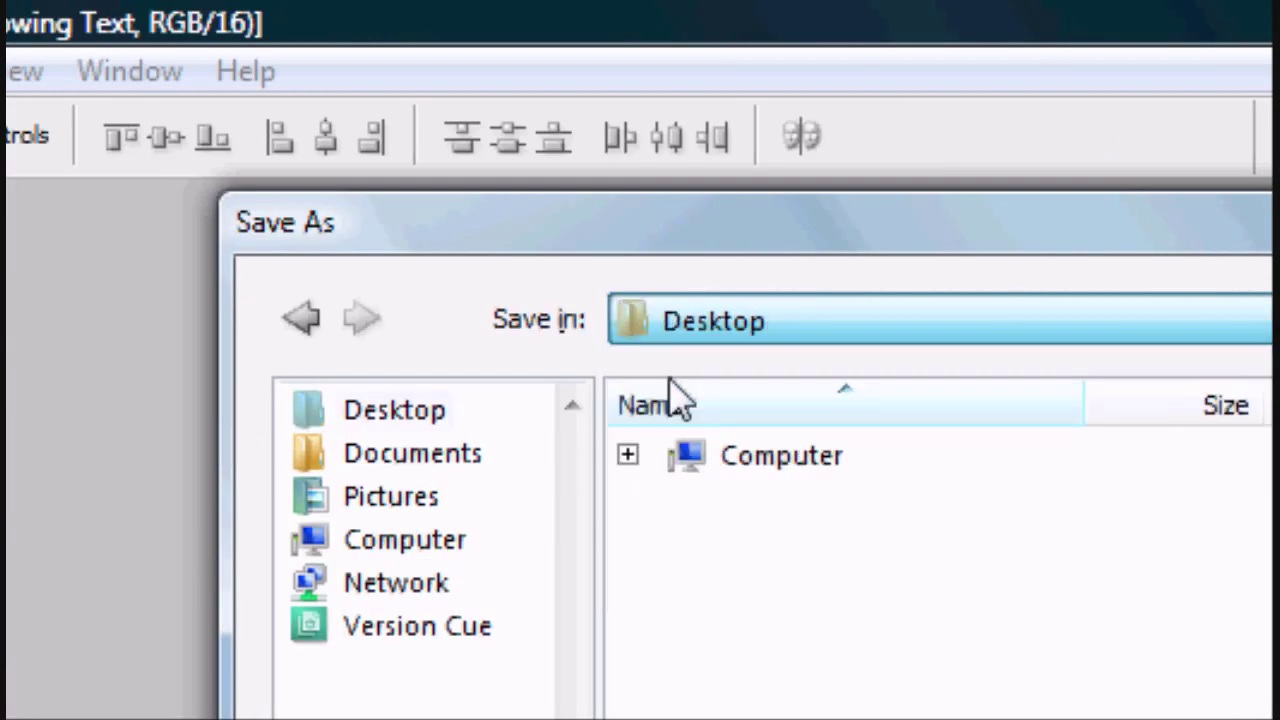
double_click(753, 367)
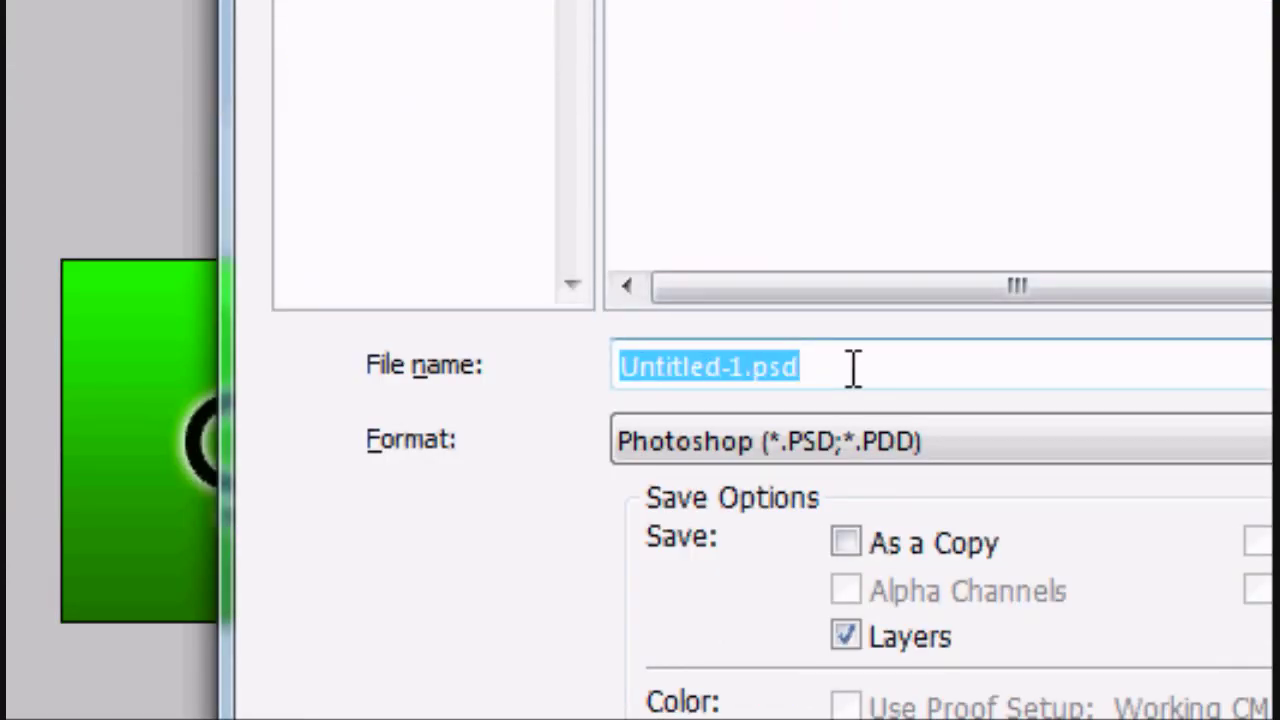
text(Animation)
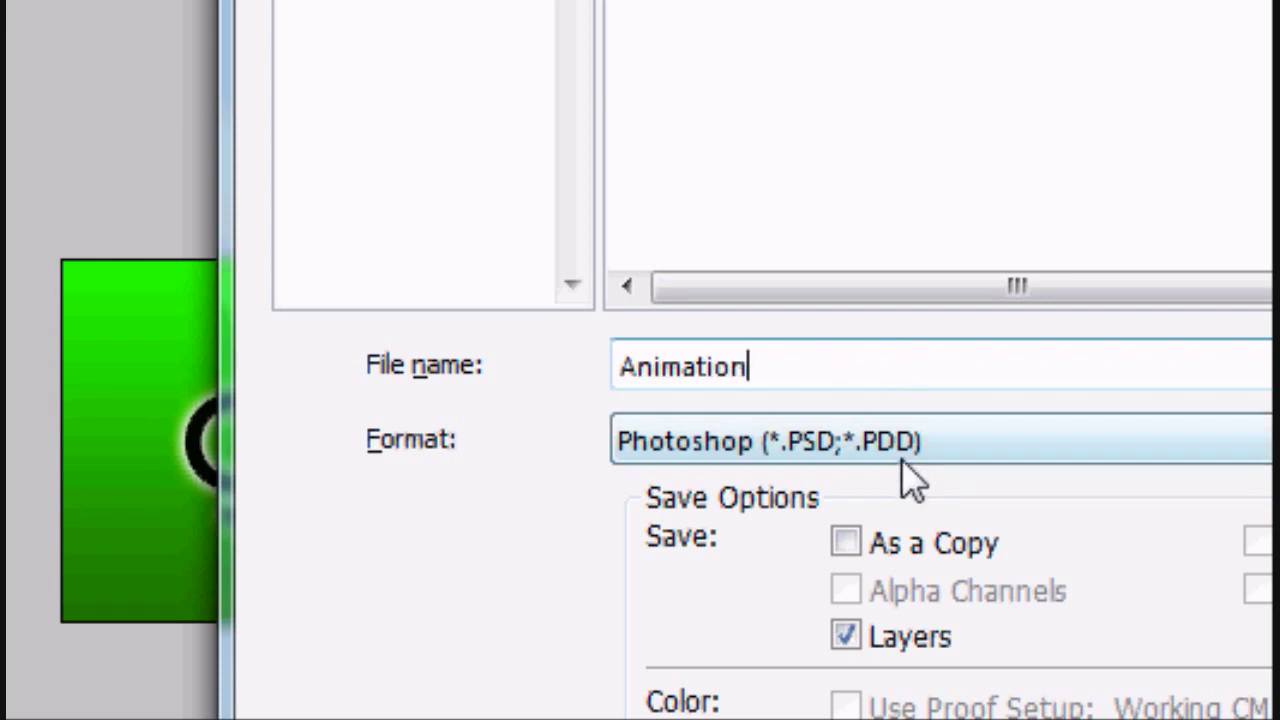
click(903, 455)
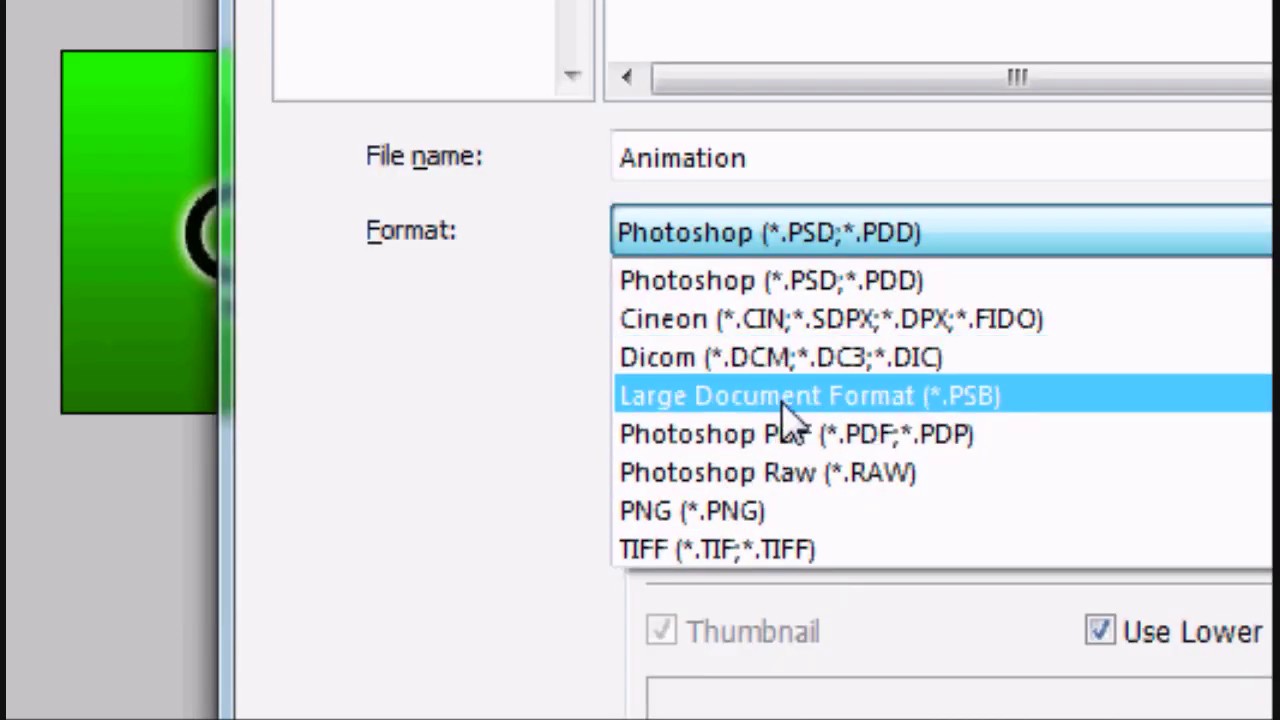
click(800, 240)
click(798, 238)
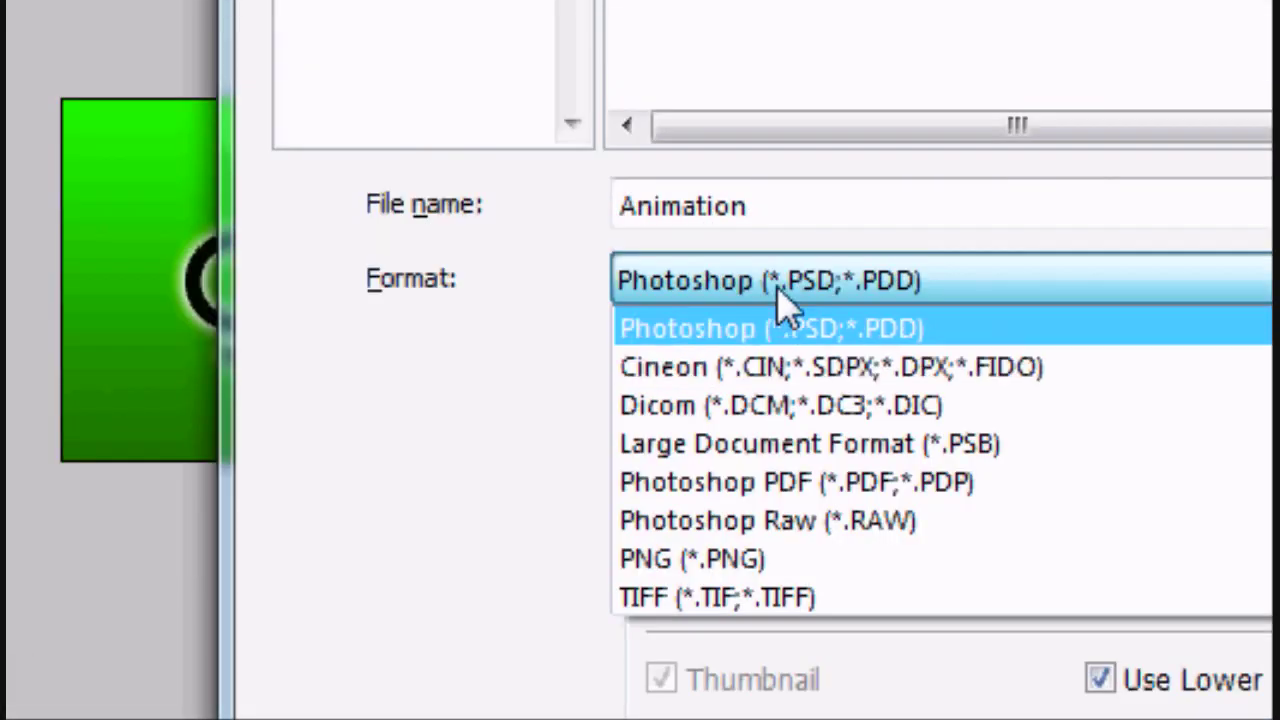
click(785, 308)
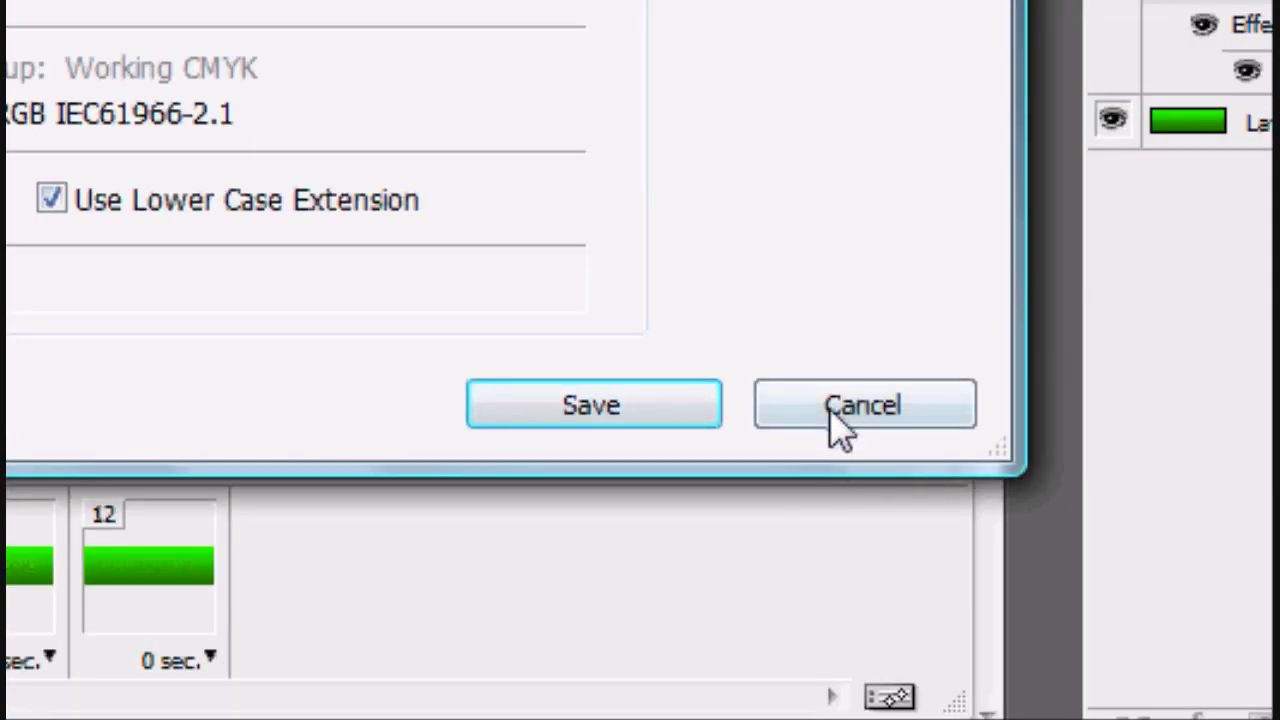
click(830, 410)
Step: Export via Save for Web & Devices with the GIF 128 Dithered preset, naming the file 'animation'
click(100, 72)
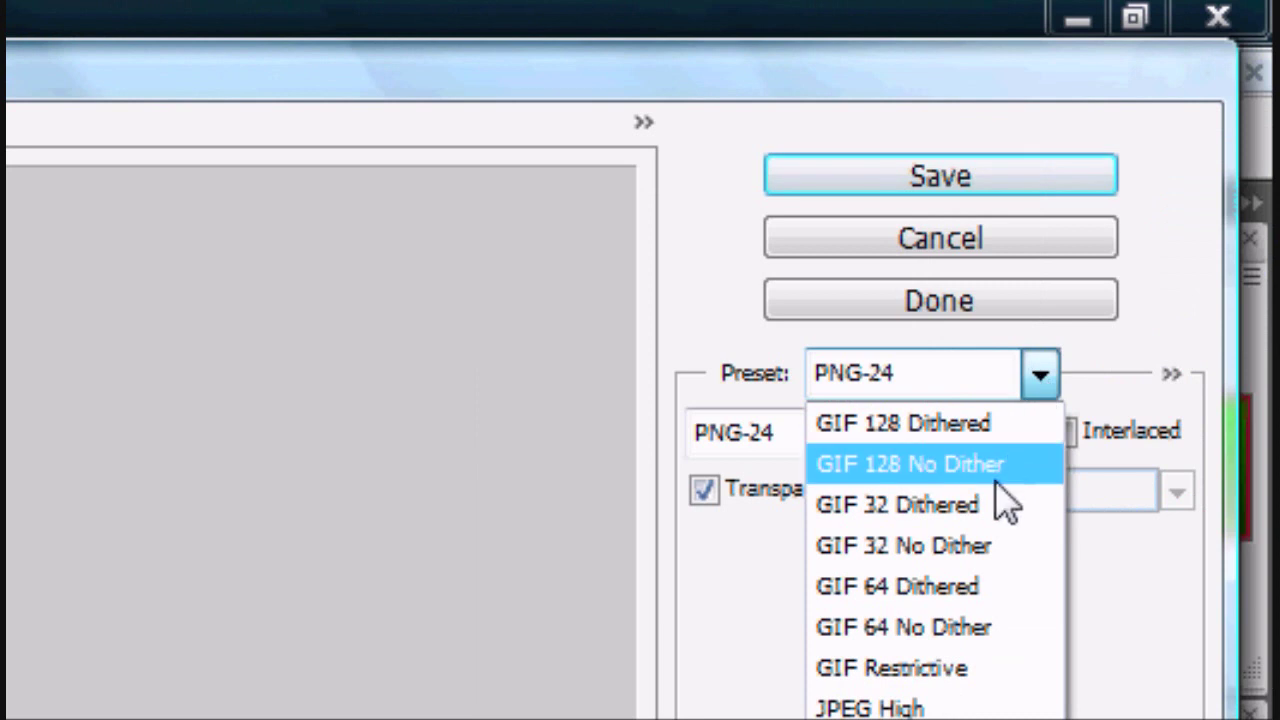
click(990, 428)
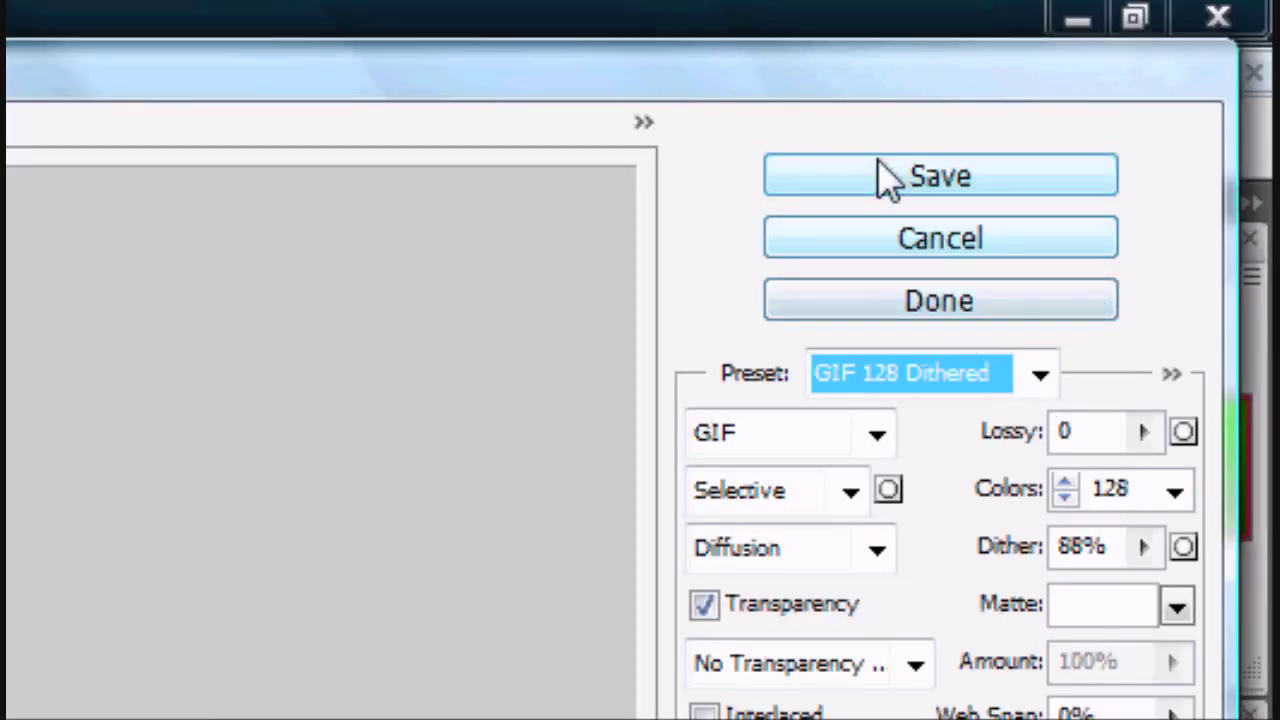
click(888, 178)
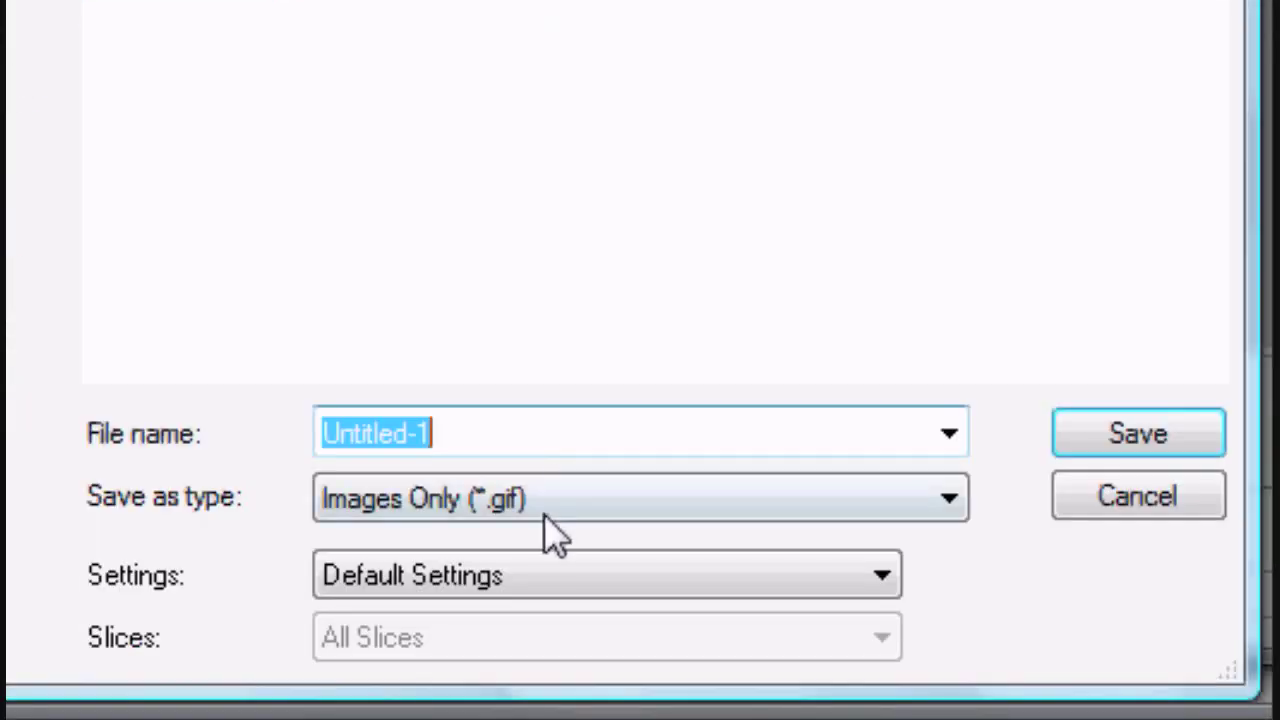
click(546, 515)
click(546, 516)
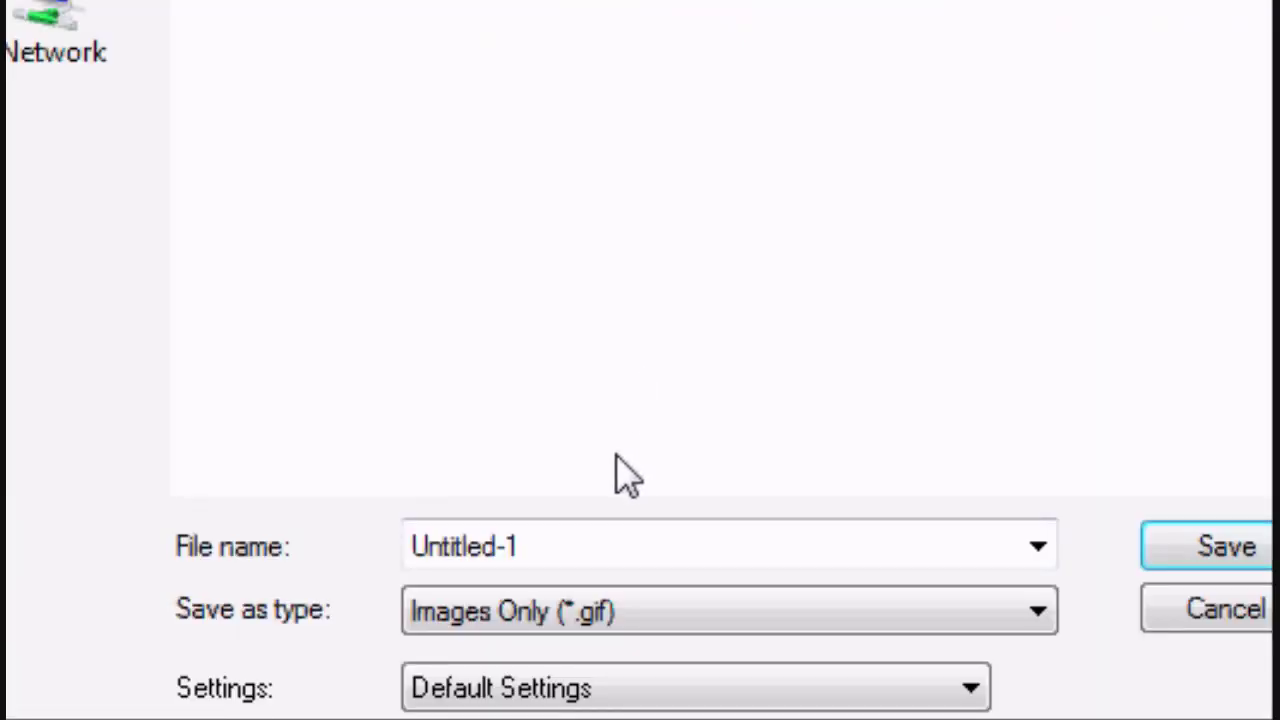
double_click(472, 433)
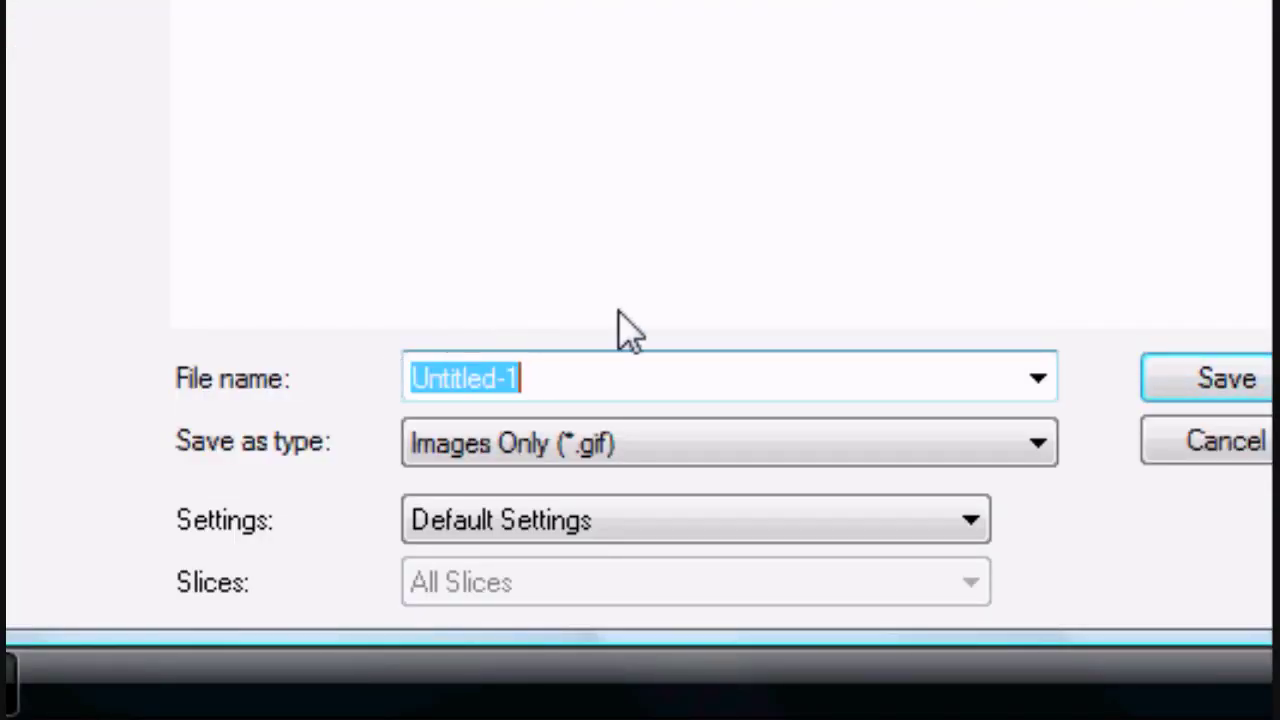
text(anima)
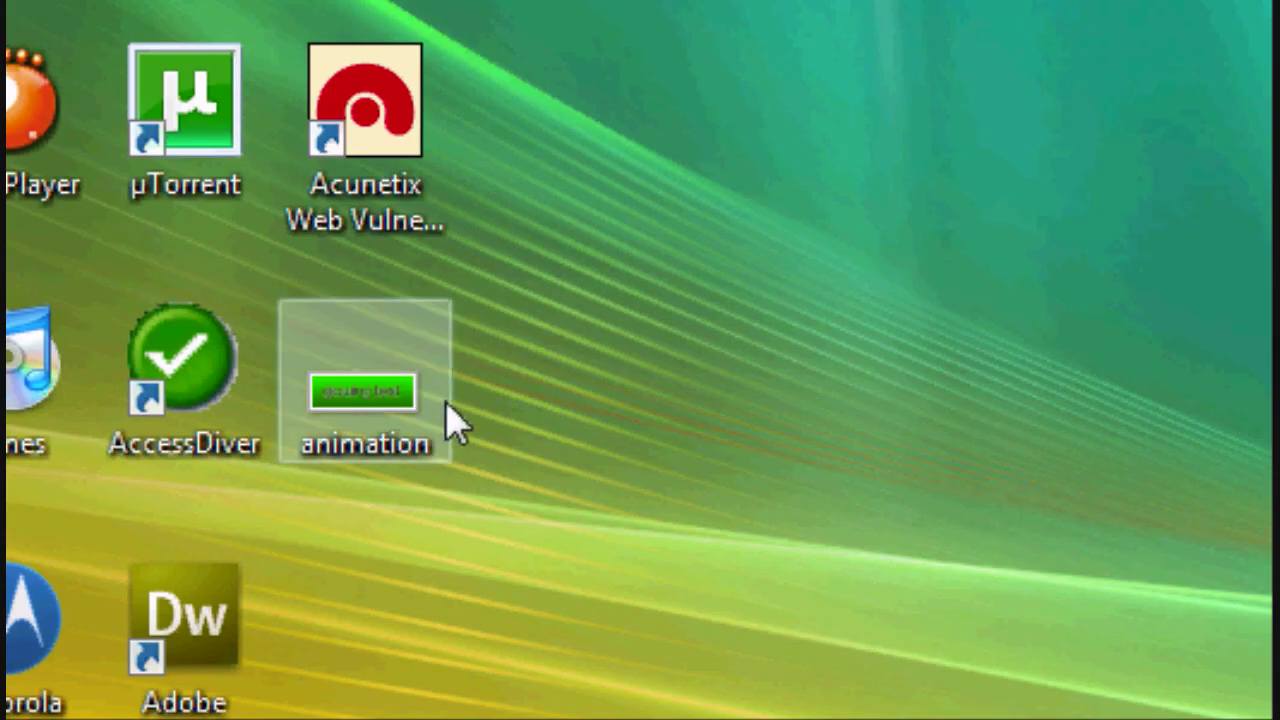
Step: Open the animation GIF from the desktop in Firefox to watch it play
double_click(443, 405)
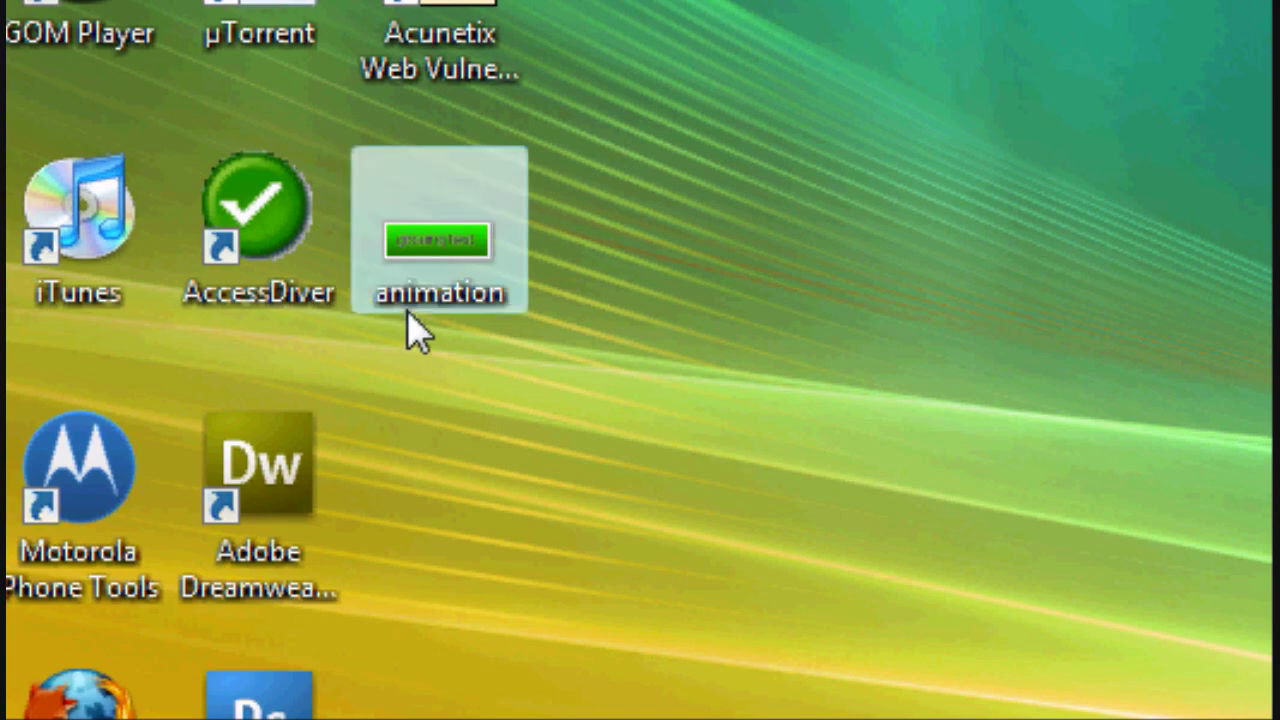
mouse_move(523, 249)
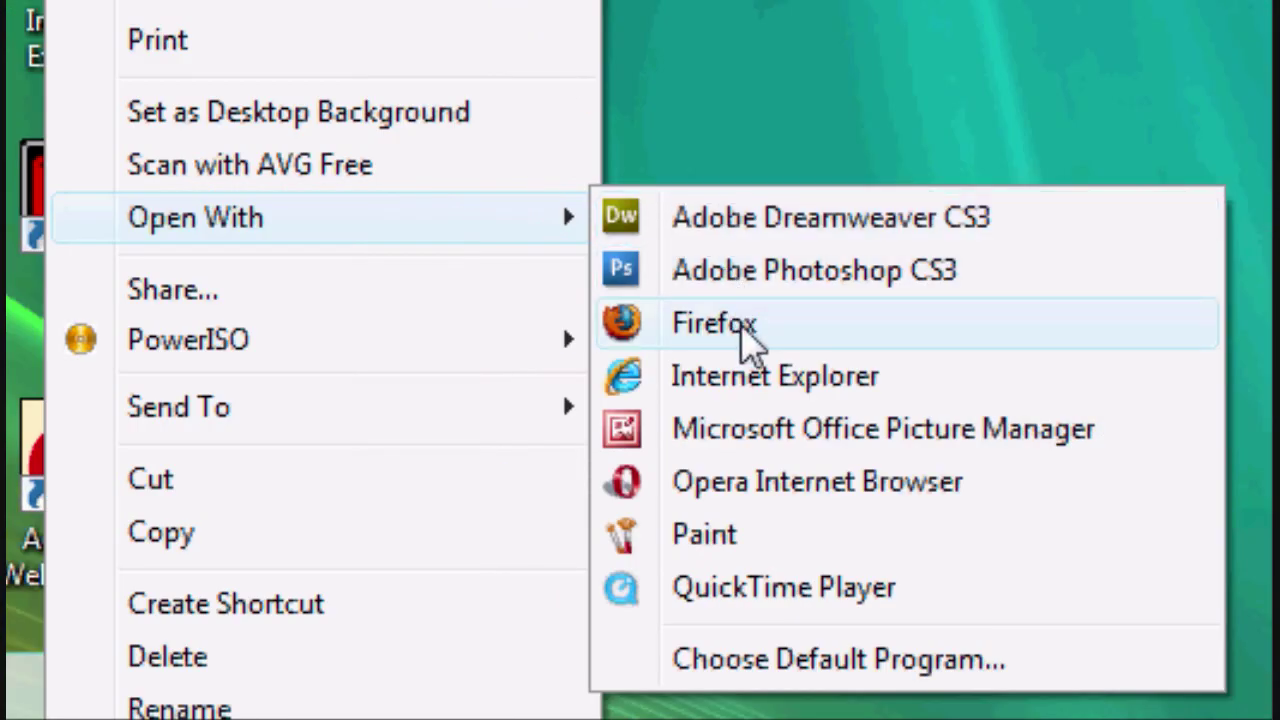
click(742, 330)
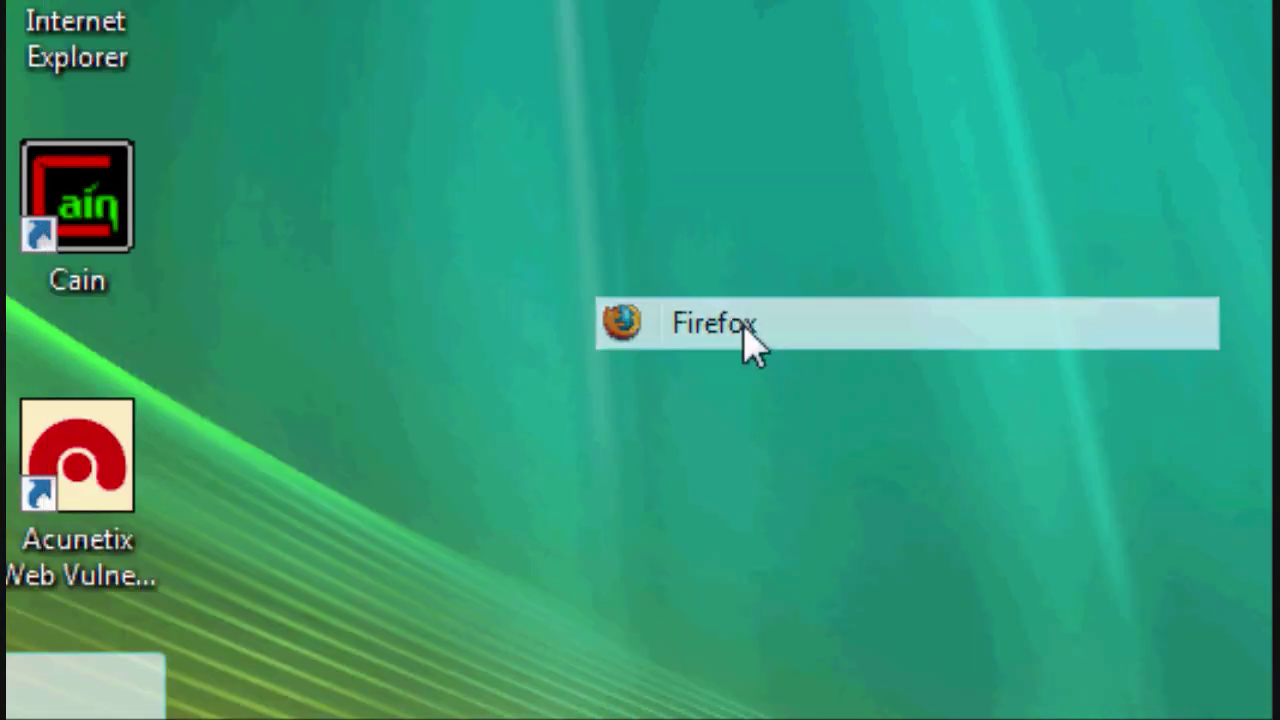